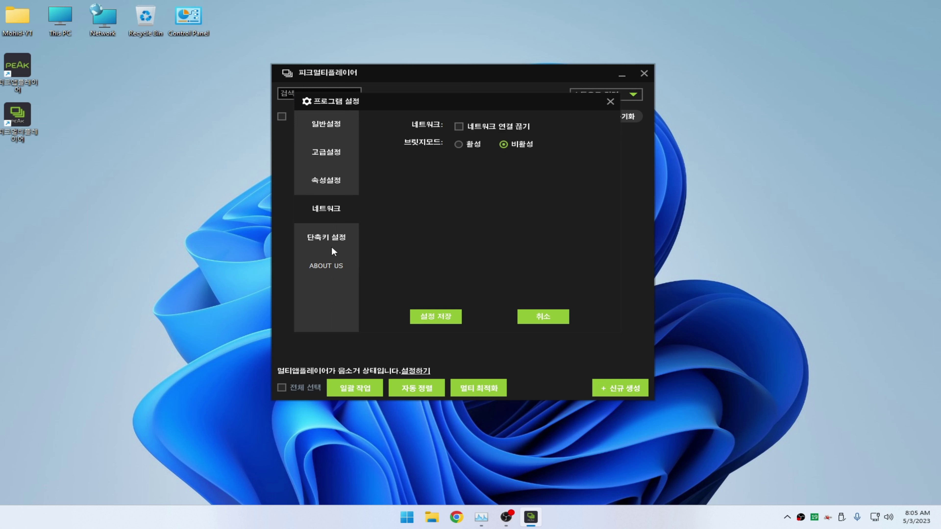
Save the program settings of the 피크앱플레이어 instance and close the multi-player manager
{"action": "left_click", "coordinate": [334, 240]}
{"action": "left_click", "coordinate": [337, 264]}
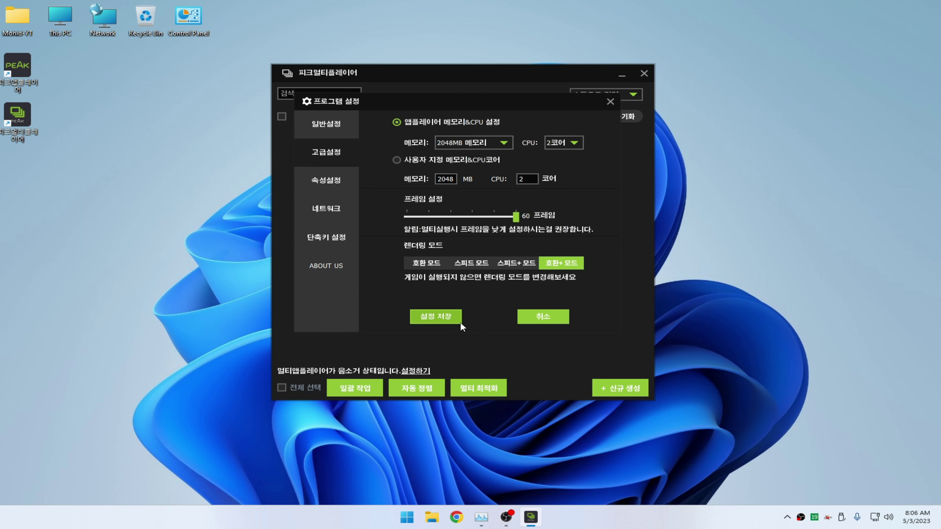
{"action": "left_click", "coordinate": [452, 318]}
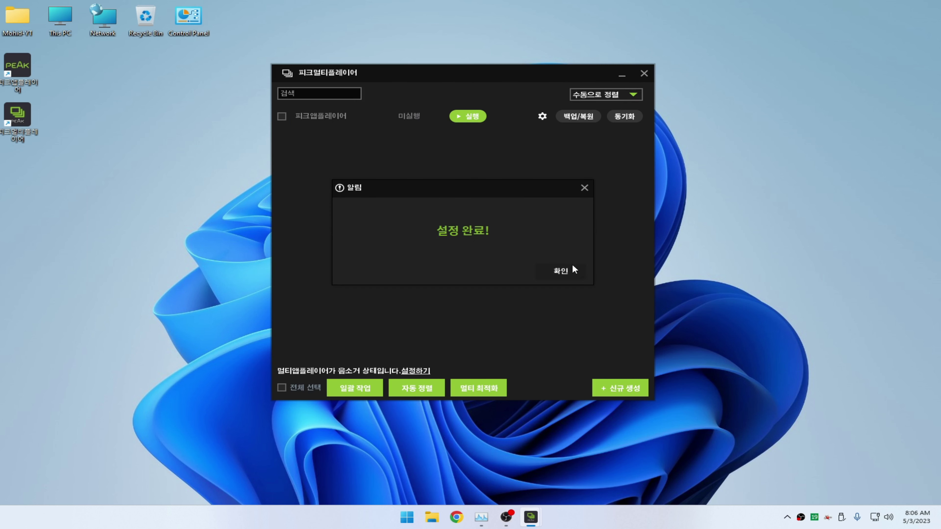
{"action": "left_click", "coordinate": [563, 271]}
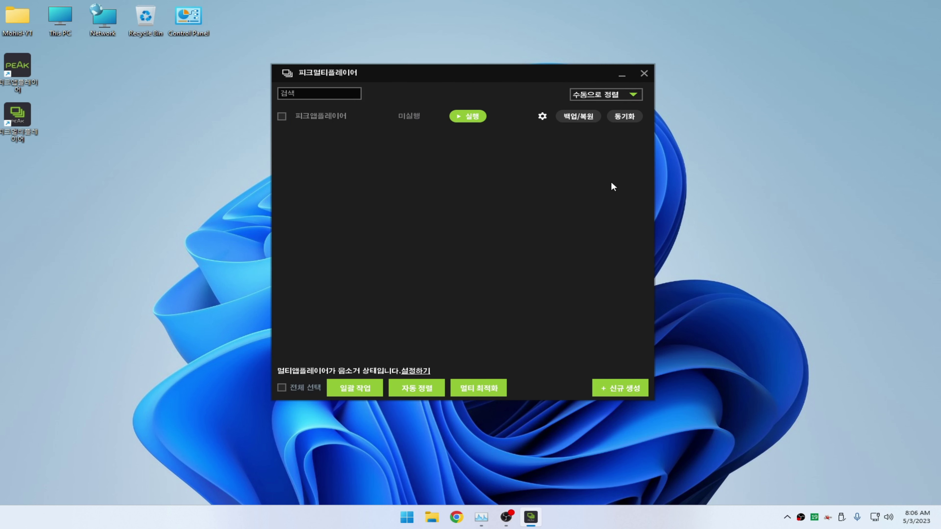
{"action": "left_click", "coordinate": [644, 74]}
Launch the Peak App Player from its desktop shortcut and close the Black Squad advertisement
{"action": "right_click", "coordinate": [409, 160]}
{"action": "left_click", "coordinate": [275, 204]}
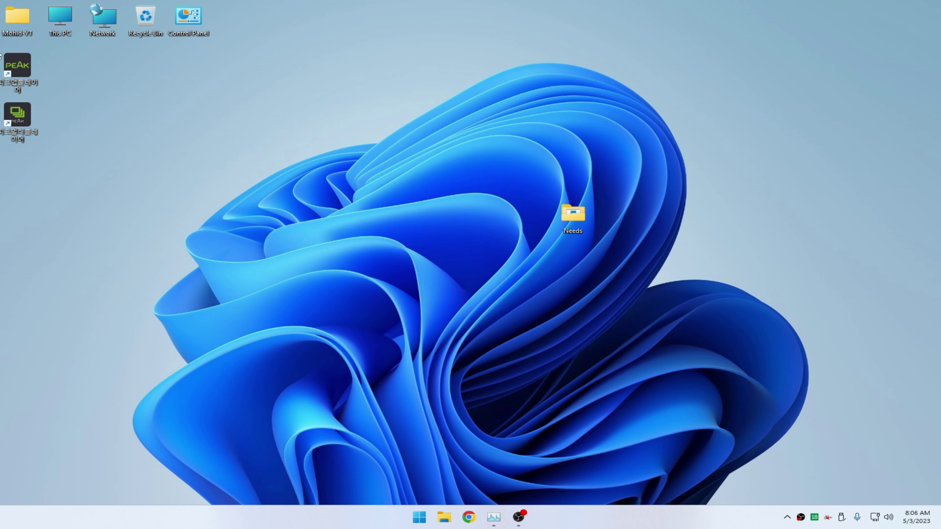
{"action": "right_click", "coordinate": [23, 77]}
{"action": "left_click", "coordinate": [76, 107]}
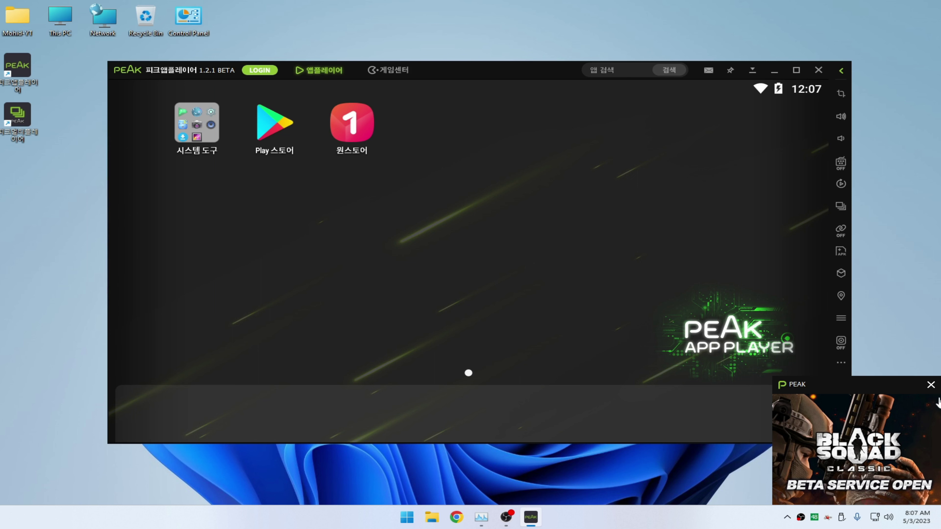
{"action": "left_click", "coordinate": [930, 385]}
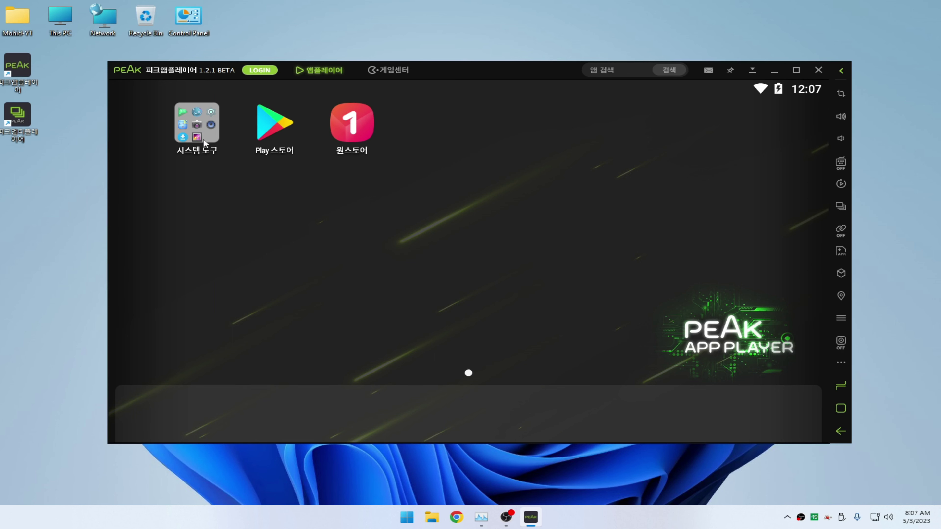
Open the language and keyboard page (언어 및 키보드) in the emulator's Android settings
{"action": "left_click", "coordinate": [214, 139]}
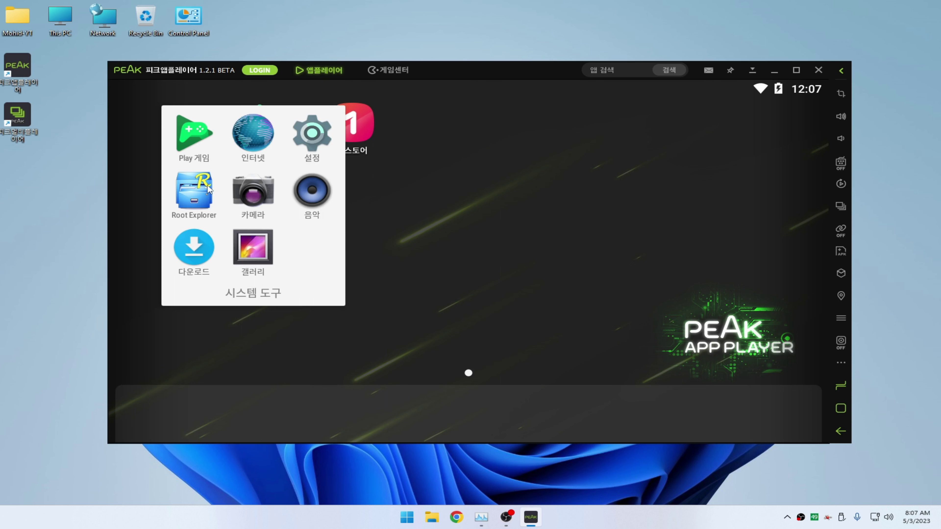
{"action": "left_click", "coordinate": [313, 134]}
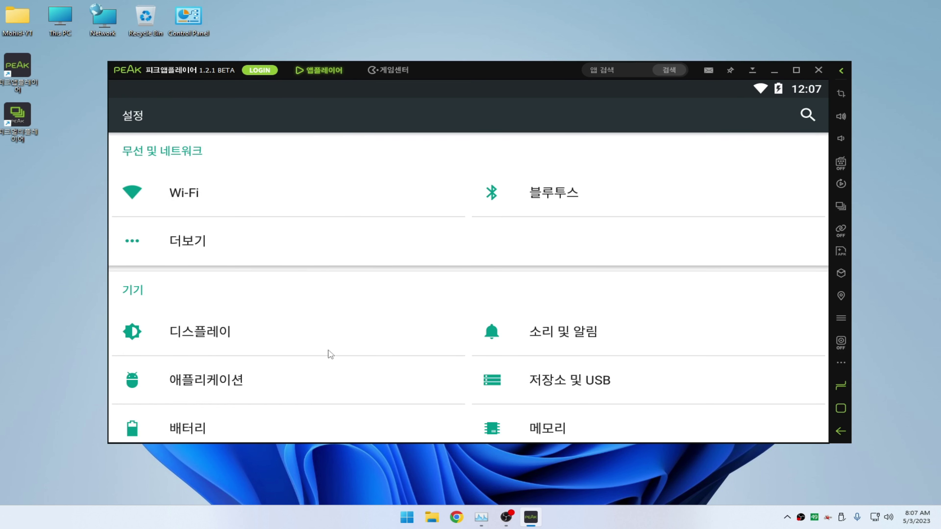
{"action": "left_click_drag", "start_coordinate": [374, 351], "coordinate": [367, 136]}
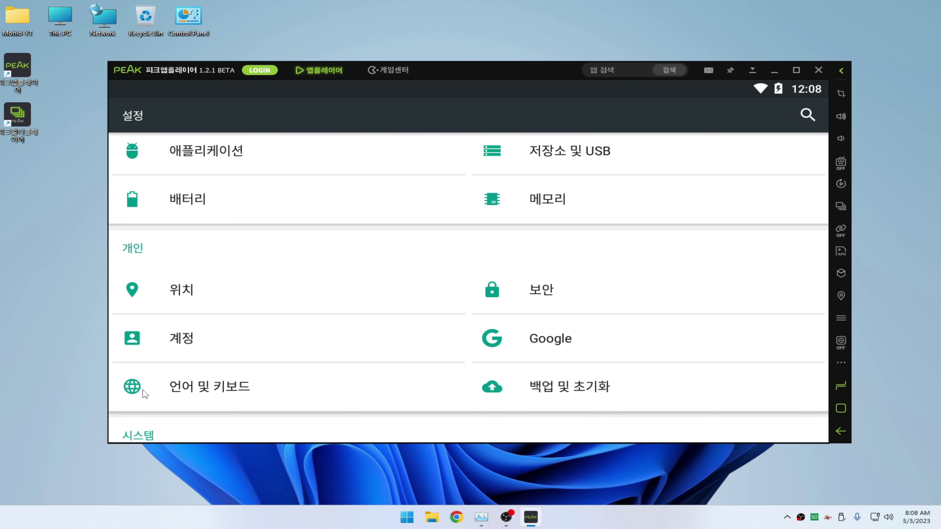
{"action": "left_click", "coordinate": [150, 388]}
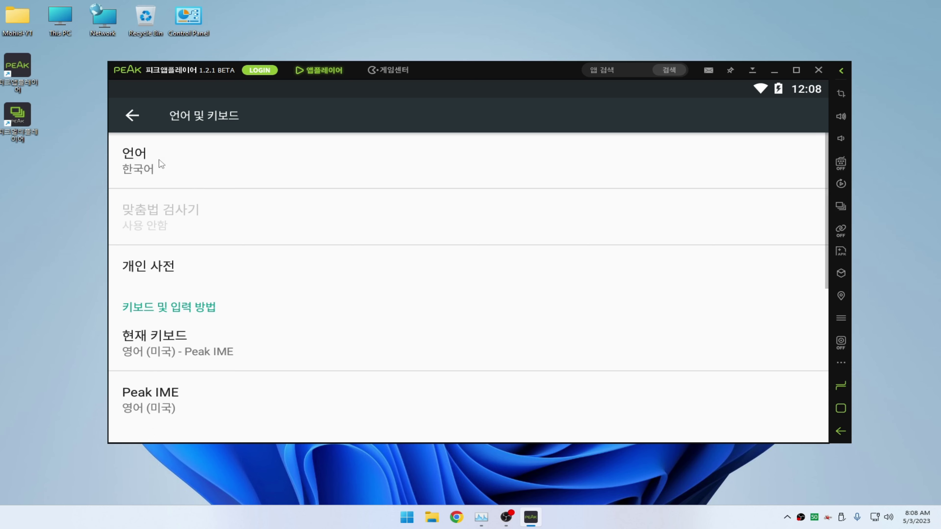
Set the Android system language to English (United States) and return to the main Settings list
{"action": "left_click", "coordinate": [162, 171]}
{"action": "left_click_drag", "start_coordinate": [248, 340], "coordinate": [273, 210]}
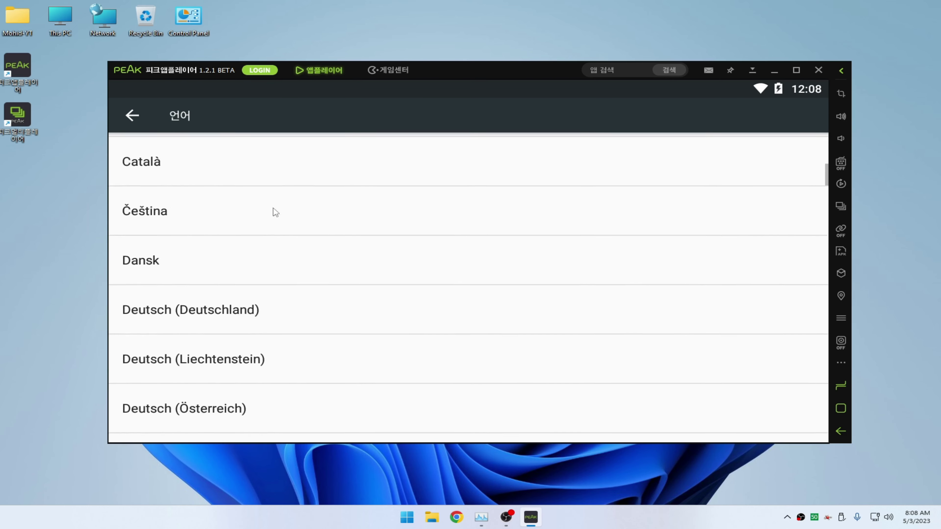
{"action": "left_click_drag", "start_coordinate": [285, 334], "coordinate": [322, 42]}
{"action": "left_click_drag", "start_coordinate": [293, 228], "coordinate": [304, 122]}
{"action": "left_click", "coordinate": [212, 266]}
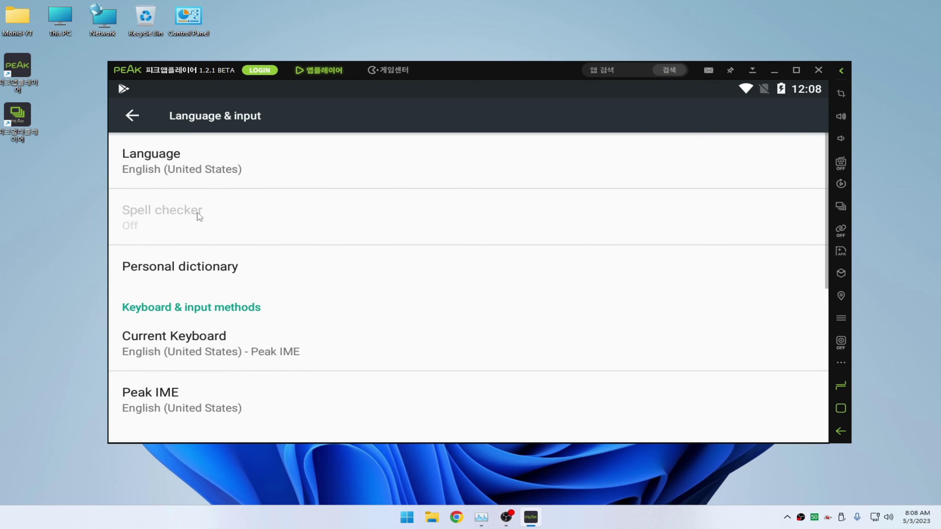
{"action": "left_click", "coordinate": [132, 116]}
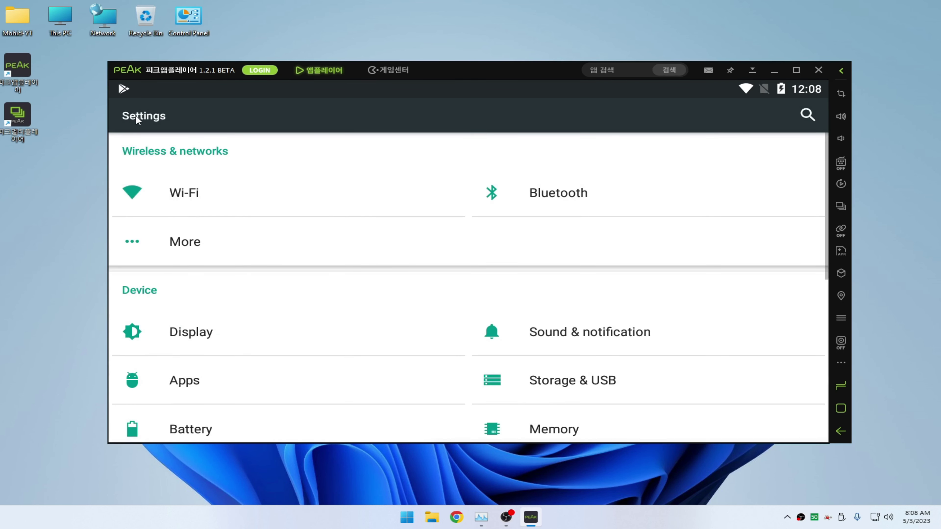
Unlock developer mode through the Build number entry in About tablet and return to the Settings list
{"action": "left_click_drag", "start_coordinate": [424, 382], "coordinate": [405, 214]}
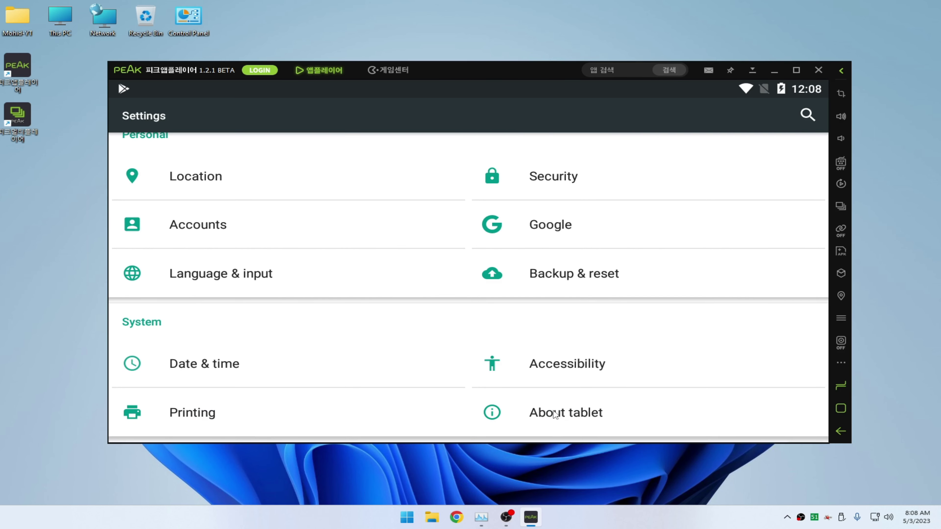
{"action": "left_click", "coordinate": [555, 414]}
{"action": "left_click_drag", "start_coordinate": [231, 404], "coordinate": [242, 254]}
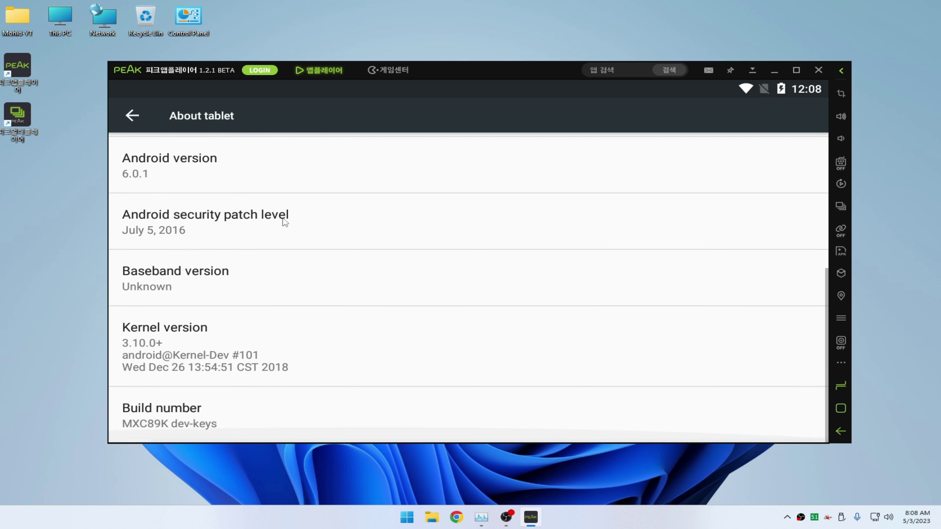
{"action": "left_click", "coordinate": [171, 413]}
{"action": "left_click", "coordinate": [170, 413]}
{"action": "left_click", "coordinate": [170, 413]}
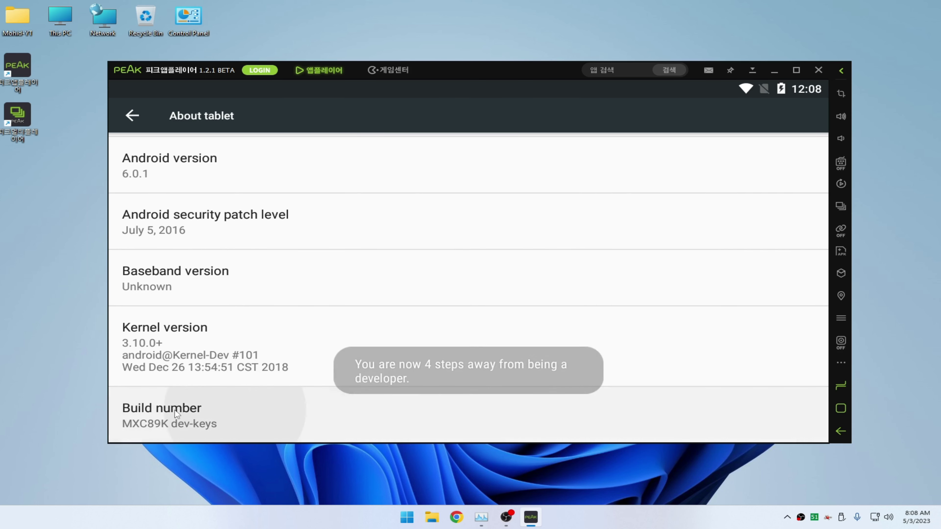
{"action": "left_click", "coordinate": [171, 413]}
{"action": "left_click", "coordinate": [170, 413]}
{"action": "left_click", "coordinate": [170, 412]}
{"action": "left_click", "coordinate": [170, 412]}
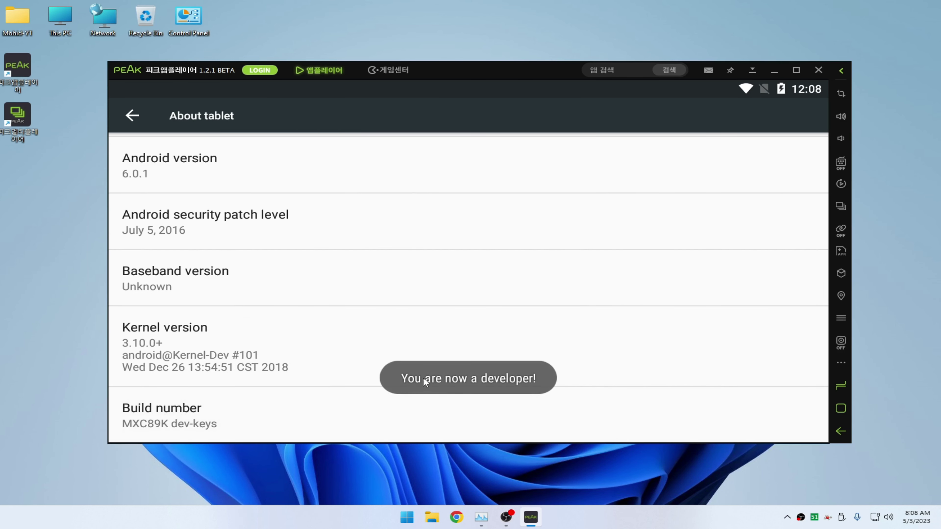
{"action": "scroll", "coordinate": [194, 266], "scroll_direction": "up", "scroll_amount": 3}
{"action": "left_click", "coordinate": [194, 265]}
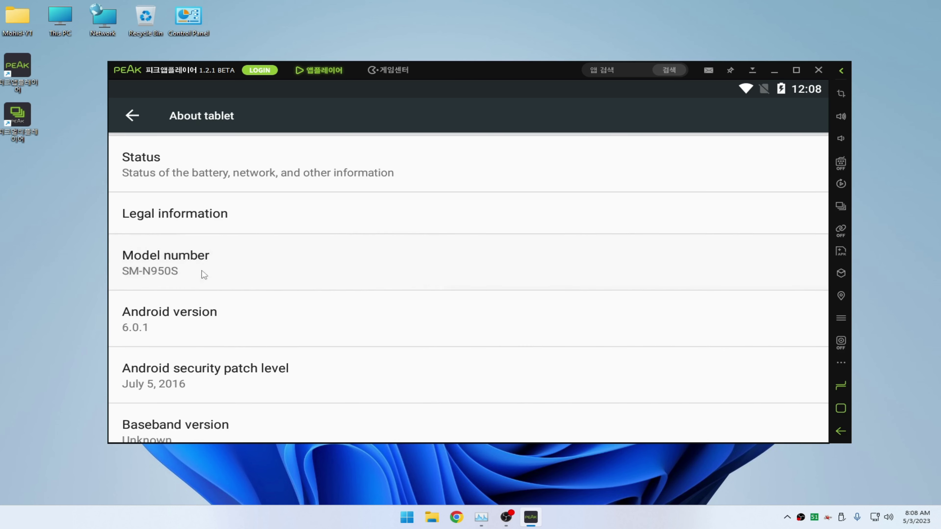
{"action": "left_click", "coordinate": [128, 118]}
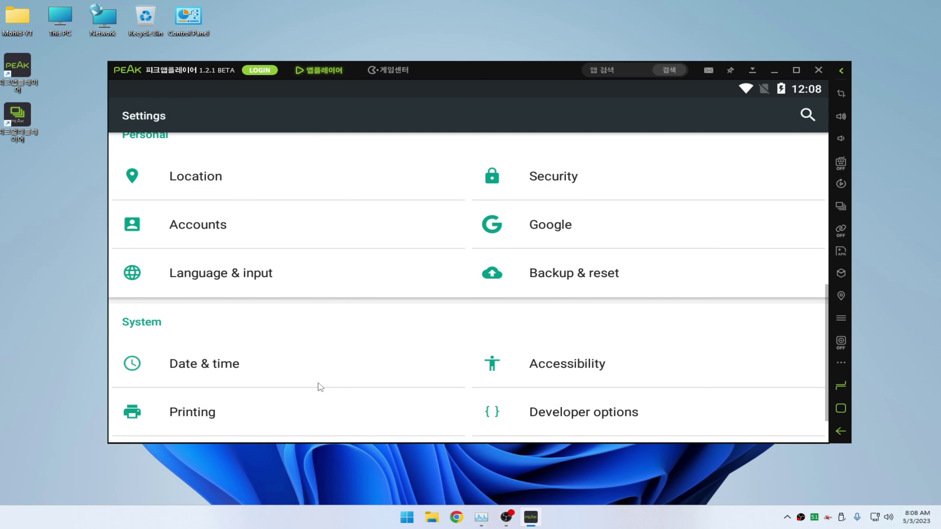
Turn off the window animation, transition animation and animator duration scales in Developer options
{"action": "left_click_drag", "start_coordinate": [319, 384], "coordinate": [342, 201]}
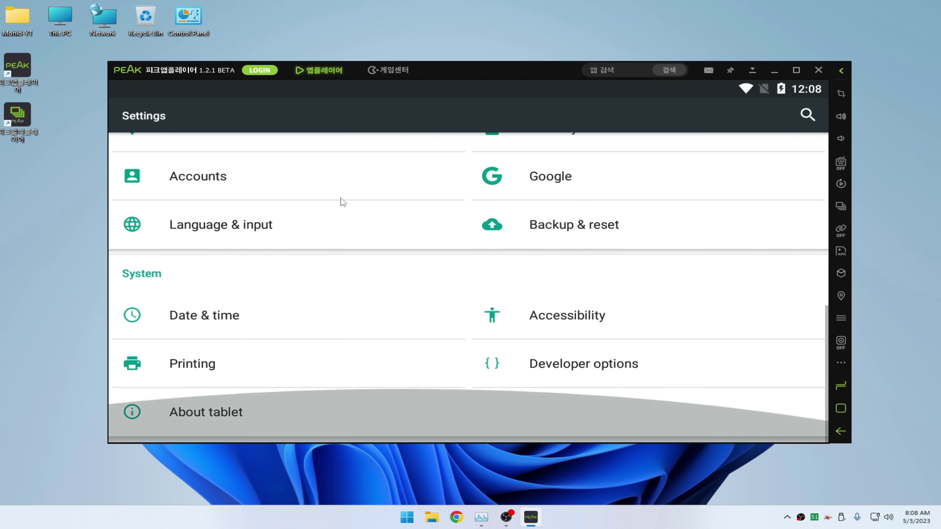
{"action": "left_click", "coordinate": [585, 373]}
{"action": "scroll", "coordinate": [338, 406], "scroll_direction": "down", "scroll_amount": 10}
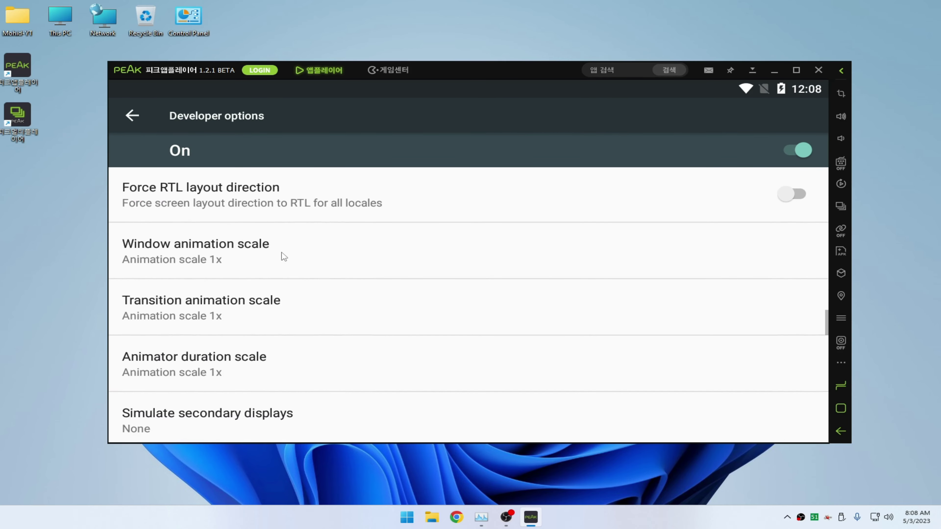
{"action": "left_click", "coordinate": [200, 249]}
{"action": "left_click", "coordinate": [311, 159]}
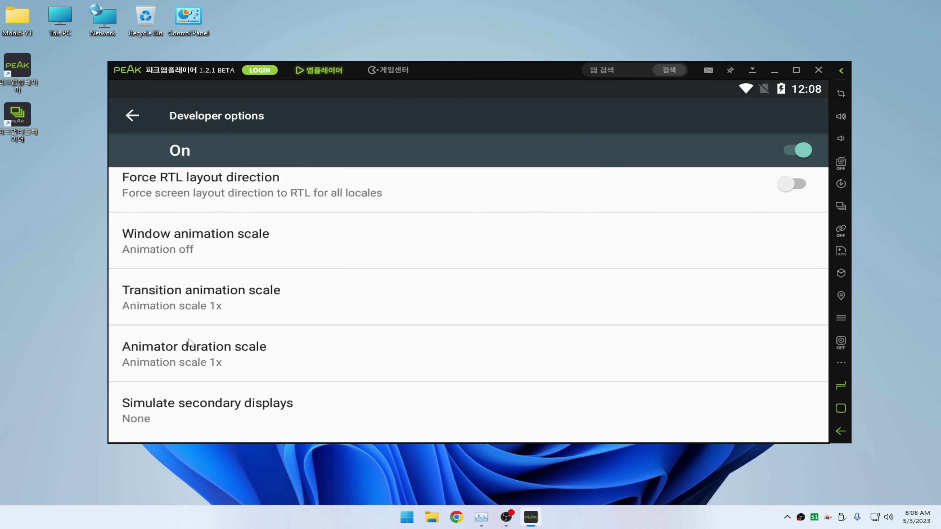
{"action": "left_click", "coordinate": [201, 310]}
{"action": "left_click", "coordinate": [311, 148]}
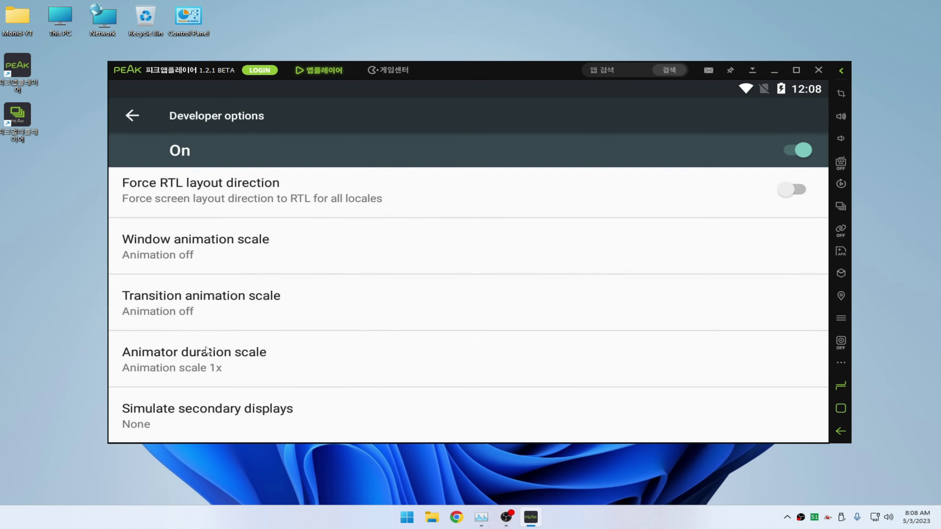
{"action": "left_click", "coordinate": [206, 350]}
{"action": "left_click", "coordinate": [285, 152]}
Enable Force GPU rendering and Force 4x MSAA in Developer options, and return to the Settings list
{"action": "left_click_drag", "start_coordinate": [361, 368], "coordinate": [443, 142]}
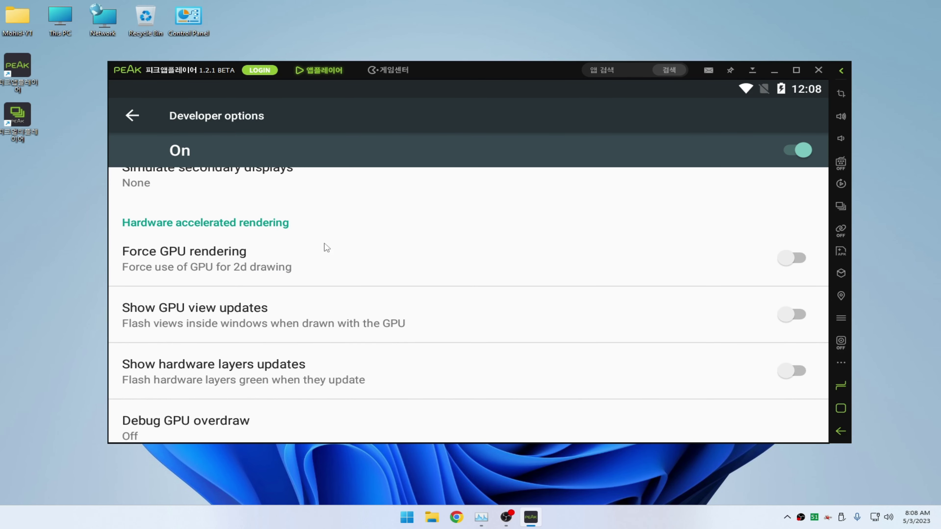
{"action": "left_click", "coordinate": [791, 259]}
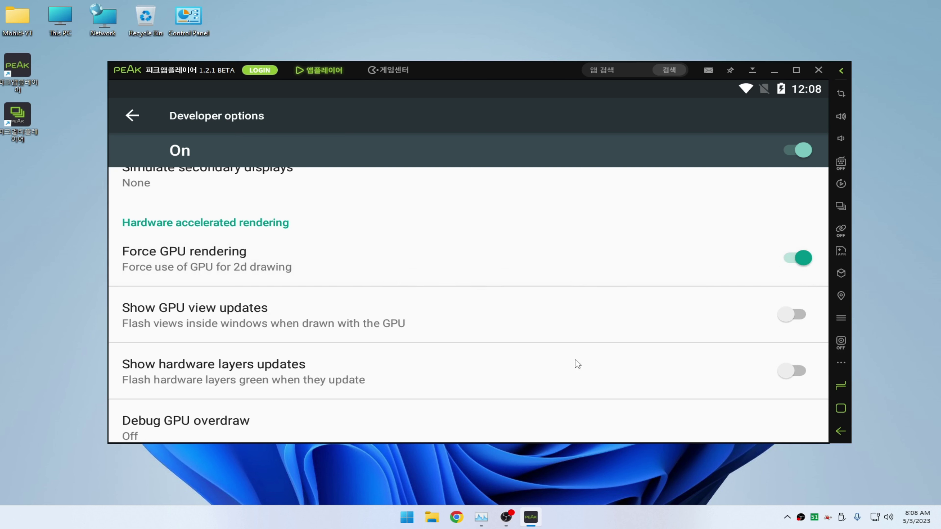
{"action": "left_click_drag", "start_coordinate": [577, 364], "coordinate": [473, 276]}
{"action": "left_click", "coordinate": [290, 352]}
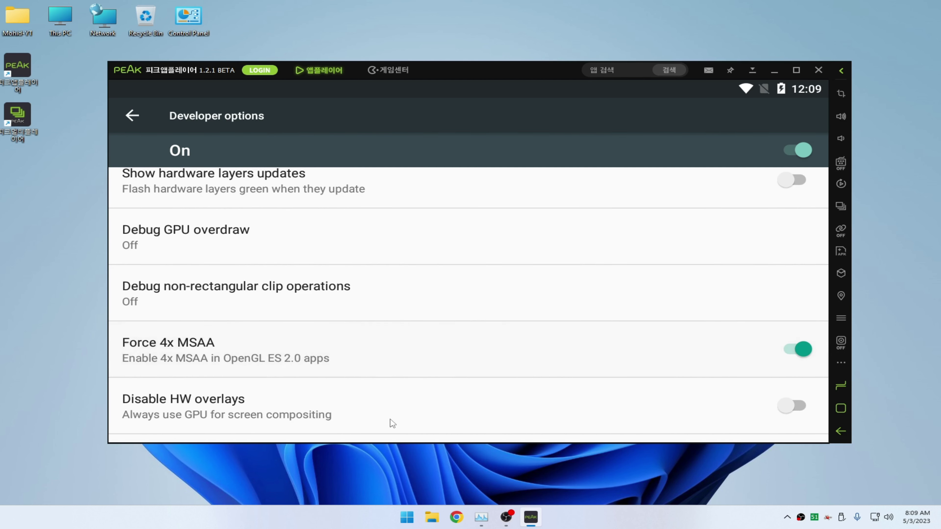
{"action": "left_click", "coordinate": [521, 396]}
{"action": "left_click_drag", "start_coordinate": [521, 396], "coordinate": [550, 232]}
{"action": "left_click_drag", "start_coordinate": [404, 364], "coordinate": [483, 324]}
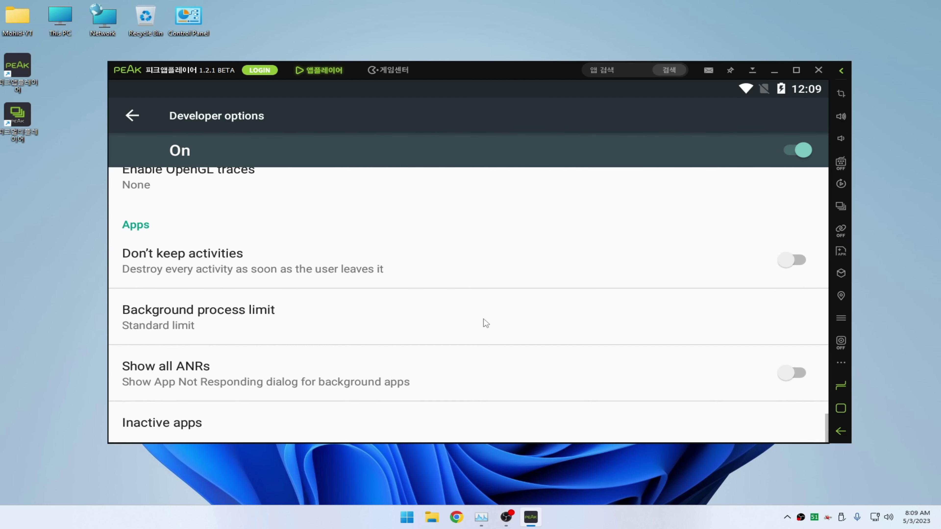
{"action": "left_click", "coordinate": [841, 431]}
Disable the Contacts app through its App info page in the Apps list
{"action": "left_click_drag", "start_coordinate": [528, 274], "coordinate": [385, 395]}
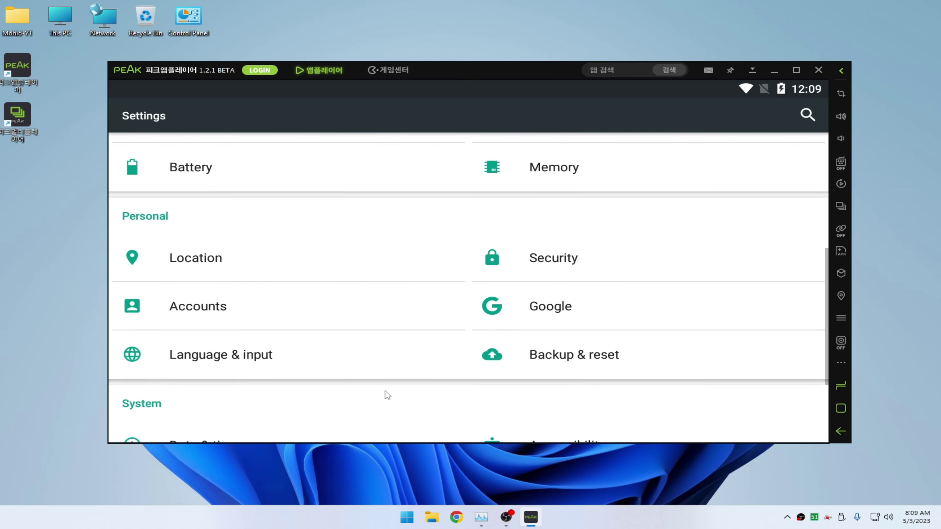
{"action": "left_click_drag", "start_coordinate": [473, 256], "coordinate": [477, 380]}
{"action": "left_click", "coordinate": [193, 311]}
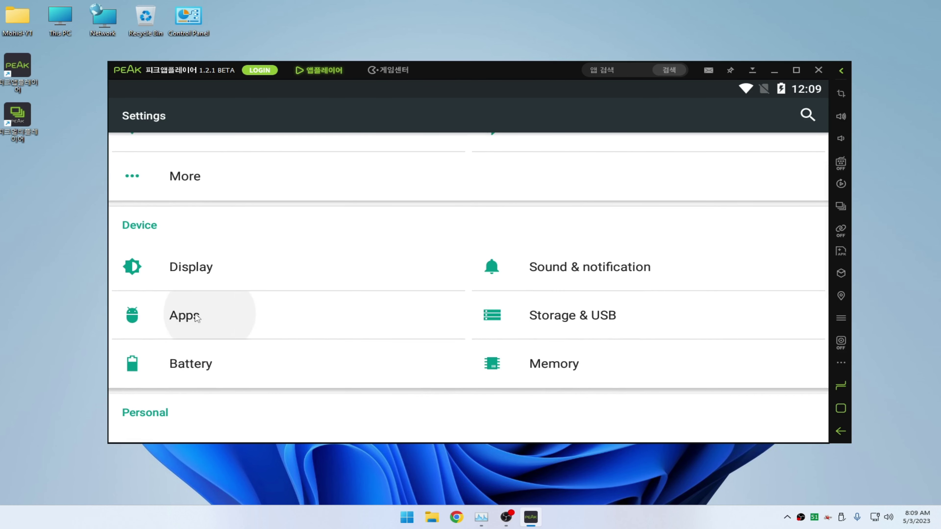
{"action": "left_click", "coordinate": [244, 203]}
{"action": "left_click", "coordinate": [133, 115]}
{"action": "left_click", "coordinate": [244, 259]}
{"action": "left_click", "coordinate": [270, 217]}
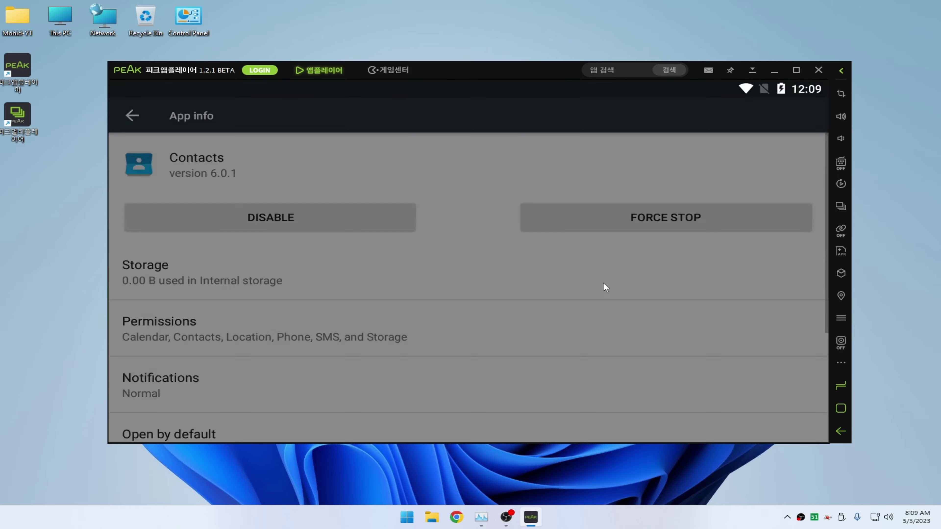
{"action": "left_click", "coordinate": [605, 286]}
{"action": "left_click", "coordinate": [133, 115]}
Disable and force-stop Google Play Games, and return to the Apps list
{"action": "left_click", "coordinate": [244, 316]}
{"action": "left_click", "coordinate": [323, 217]}
{"action": "left_click", "coordinate": [604, 285]}
{"action": "left_click", "coordinate": [323, 280]}
{"action": "left_click", "coordinate": [652, 217]}
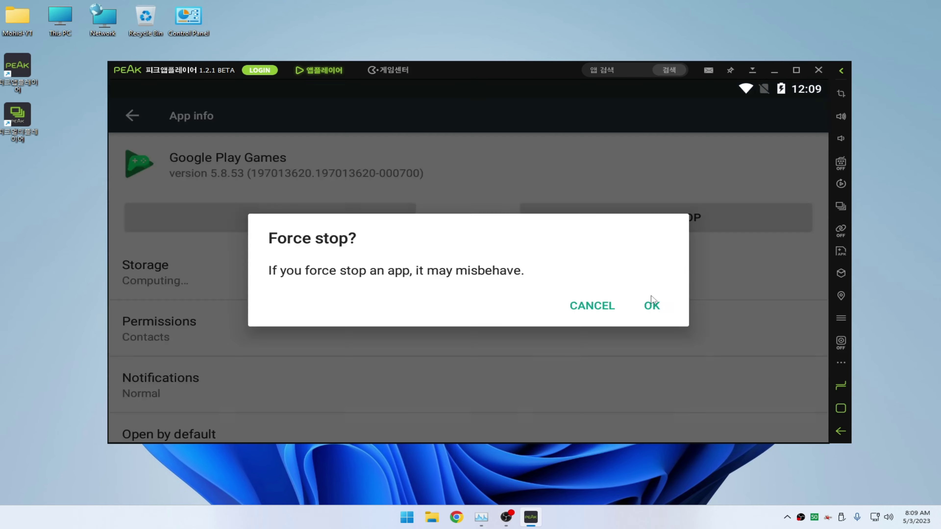
{"action": "left_click", "coordinate": [651, 304]}
{"action": "left_click", "coordinate": [133, 115]}
Disable the app listed directly above Google Play Store and return to the Apps list
{"action": "left_click", "coordinate": [324, 329]}
{"action": "left_click", "coordinate": [270, 217]}
{"action": "left_click", "coordinate": [632, 292]}
{"action": "left_click", "coordinate": [283, 274]}
{"action": "left_click", "coordinate": [133, 115]}
Disable the Google Play Store app and return to the Apps list
{"action": "left_click", "coordinate": [324, 385]}
{"action": "left_click", "coordinate": [270, 217]}
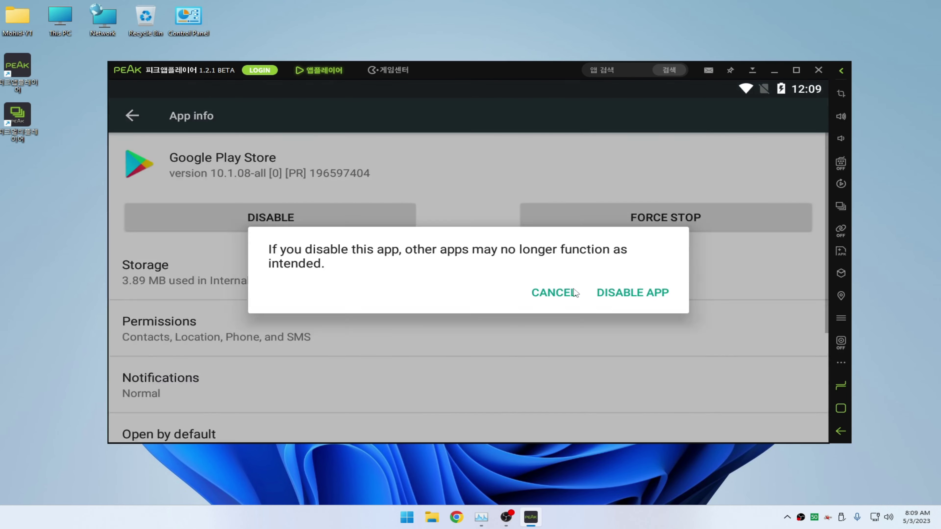
{"action": "left_click", "coordinate": [632, 292]}
{"action": "left_click", "coordinate": [283, 274]}
{"action": "left_click", "coordinate": [132, 116]}
Disable the Music app and open 원스토어 in the Apps list
{"action": "left_click", "coordinate": [243, 198]}
{"action": "left_click", "coordinate": [133, 116]}
{"action": "scroll", "coordinate": [248, 336], "scroll_direction": "down", "scroll_amount": 2}
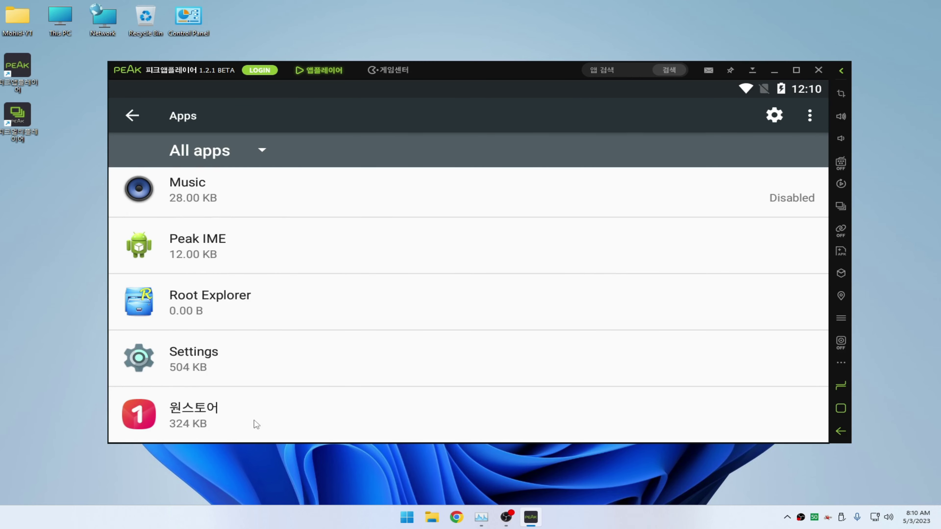
{"action": "left_click", "coordinate": [254, 422]}
Clear the Settings app from the recent apps and return to the emulator's home screen
{"action": "left_click", "coordinate": [839, 385]}
{"action": "left_click_drag", "start_coordinate": [433, 378], "coordinate": [939, 275]}
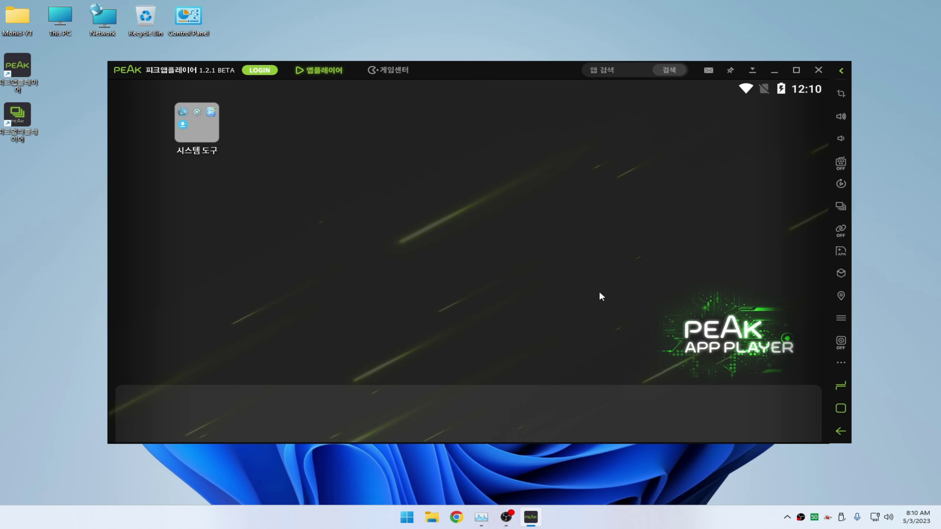
{"action": "left_click_drag", "start_coordinate": [599, 292], "coordinate": [447, 242]}
Install the Free Fire X86 OB39 APK from the Needs folder on the Desktop
{"action": "left_click", "coordinate": [839, 250]}
{"action": "left_click", "coordinate": [265, 159]}
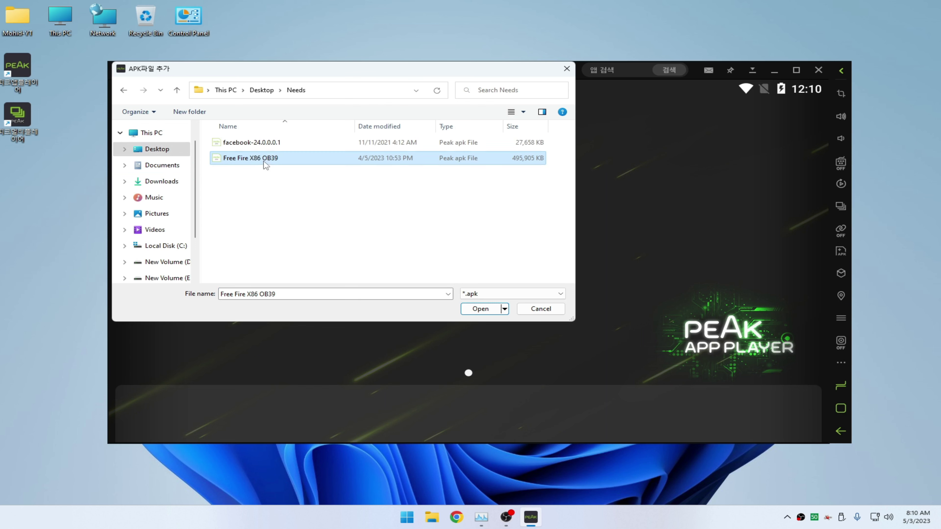
{"action": "left_click", "coordinate": [481, 309]}
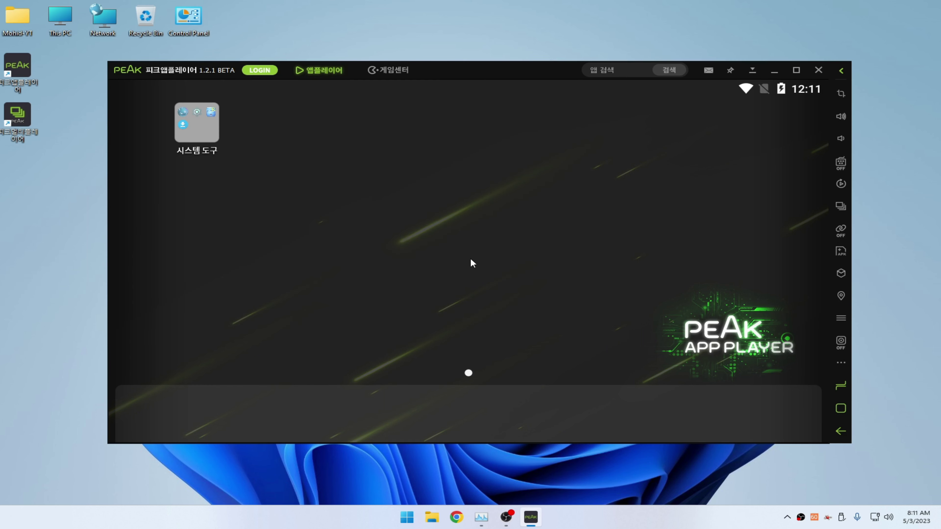
Install the facebook-24.0.0.0.1 APK from the Needs folder, then launch the Facebook app once and leave it
{"action": "left_click", "coordinate": [841, 251]}
{"action": "left_click", "coordinate": [274, 142]}
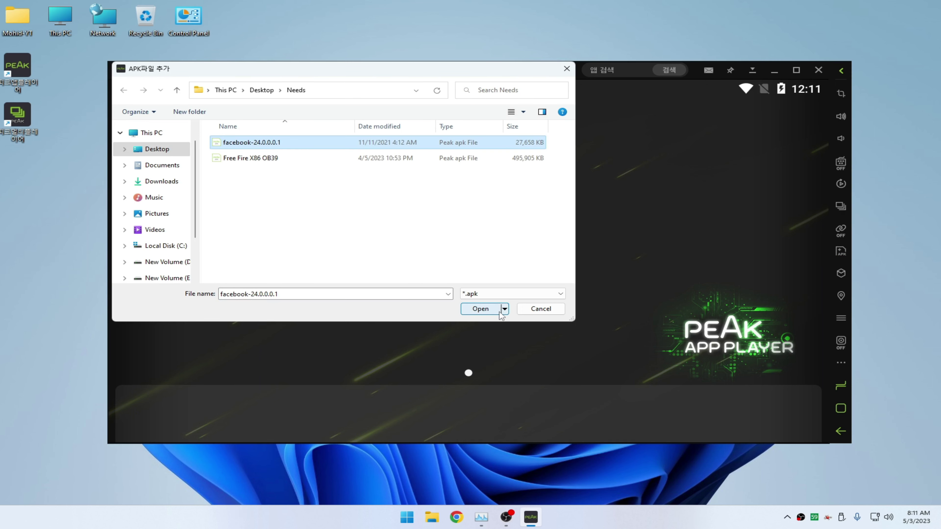
{"action": "left_click", "coordinate": [480, 309]}
{"action": "left_click", "coordinate": [353, 120]}
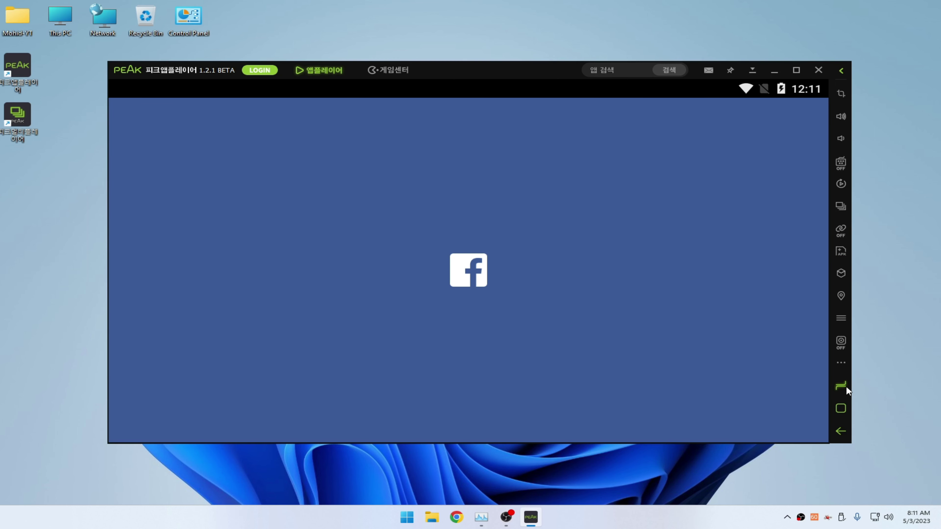
{"action": "left_click", "coordinate": [841, 386]}
Search for facebook in the emulator's built-in browser and open the m.facebook.com login page
{"action": "left_click", "coordinate": [209, 137]}
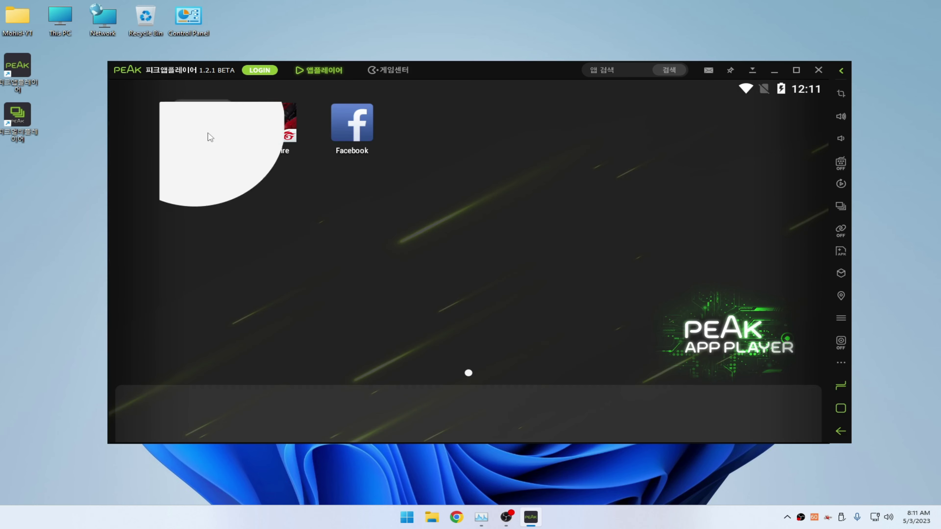
{"action": "left_click", "coordinate": [186, 137]}
{"action": "type", "text": "fa"}
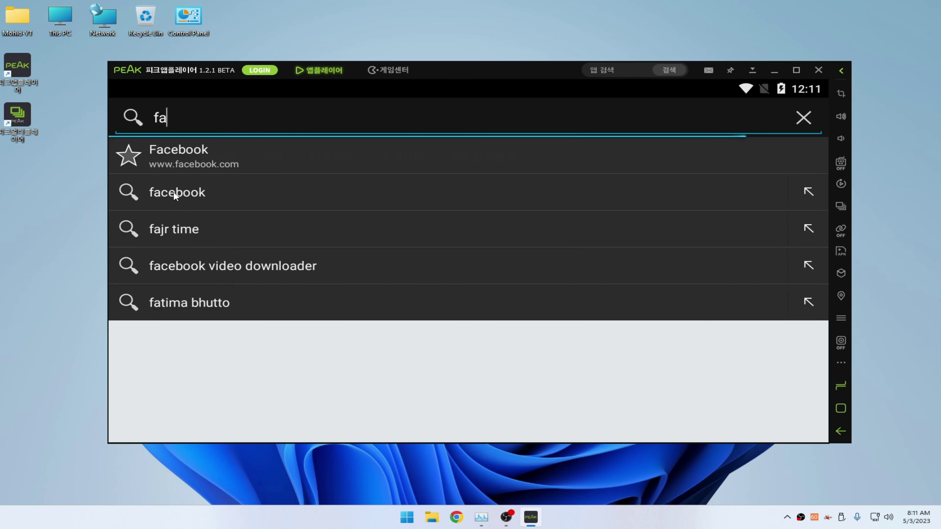
{"action": "left_click", "coordinate": [174, 191]}
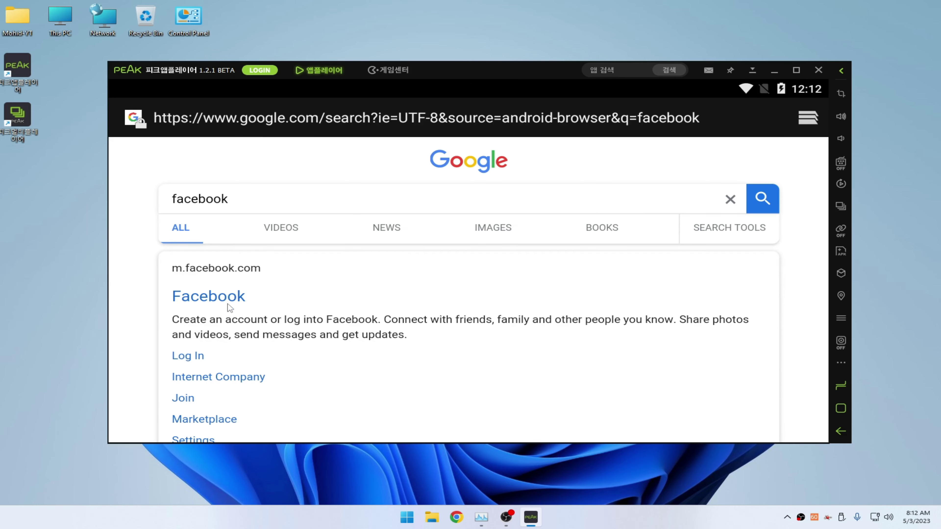
{"action": "left_click", "coordinate": [234, 298]}
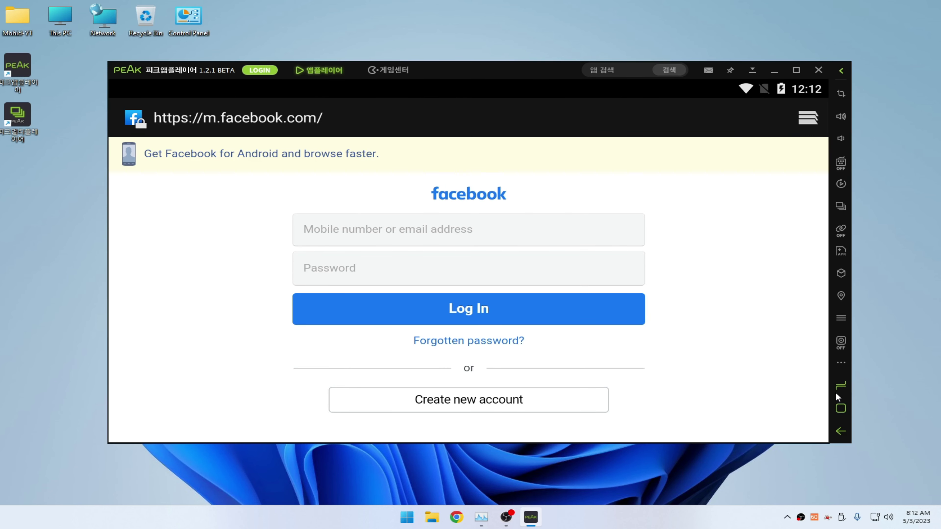
Clear the browser from the recent apps and open the Facebook app
{"action": "left_click", "coordinate": [840, 386]}
{"action": "left_click_drag", "start_coordinate": [413, 322], "coordinate": [527, 258]}
{"action": "left_click", "coordinate": [355, 134]}
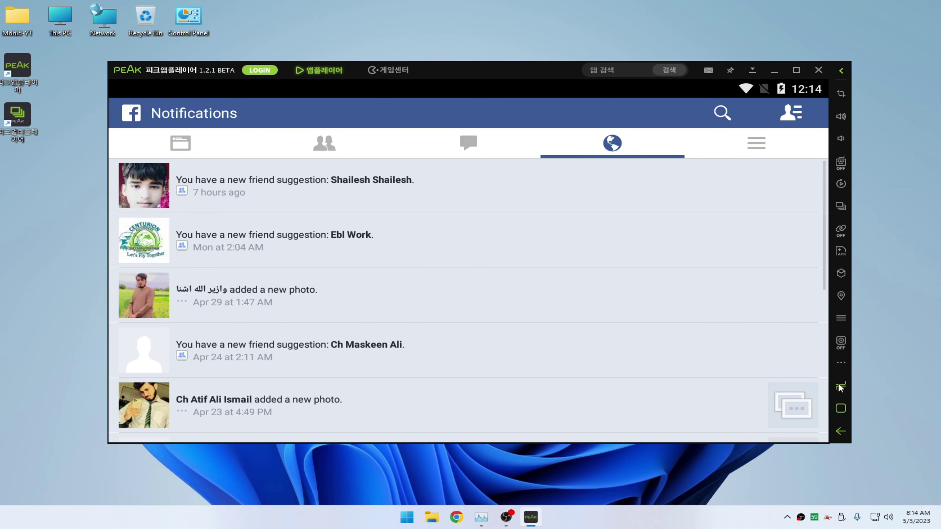
Clear Facebook from the recent apps and return to the emulator's home screen
{"action": "left_click", "coordinate": [787, 399]}
{"action": "left_click_drag", "start_coordinate": [365, 338], "coordinate": [817, 302]}
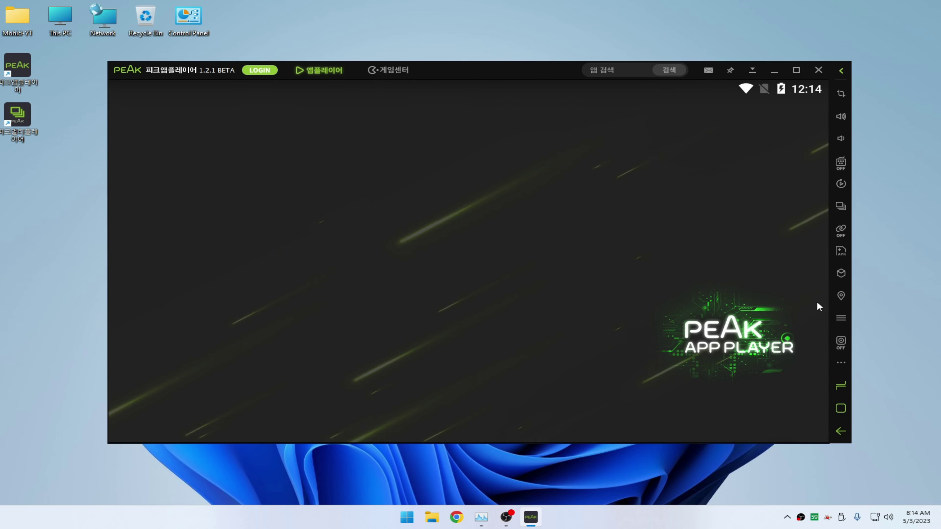
{"action": "left_click_drag", "start_coordinate": [500, 299], "coordinate": [375, 166]}
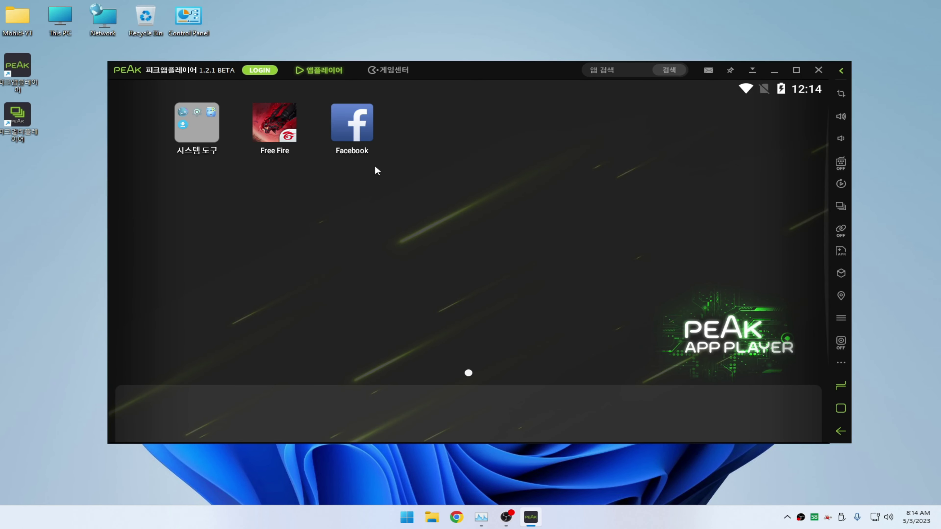
Launch Free Fire and overwrite its local settings with the Settings Sync download
{"action": "left_click", "coordinate": [281, 137]}
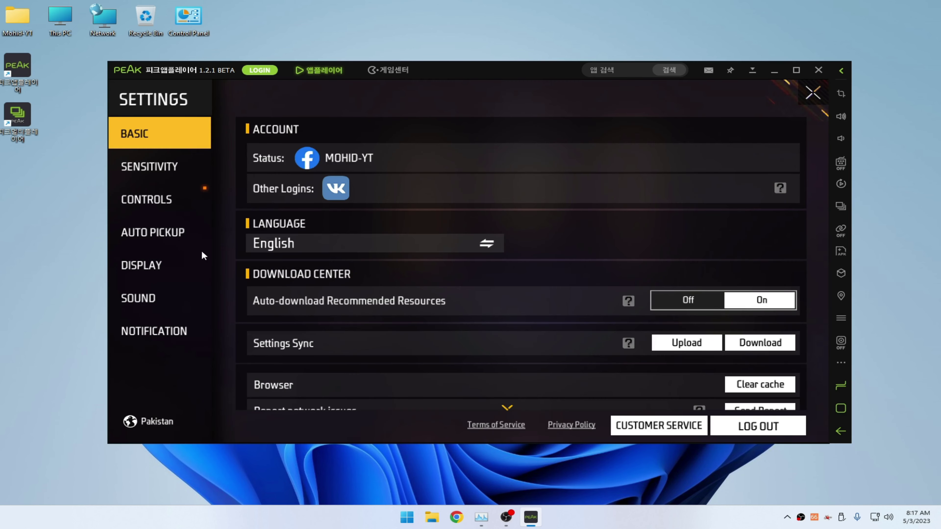
{"action": "left_click", "coordinate": [756, 341]}
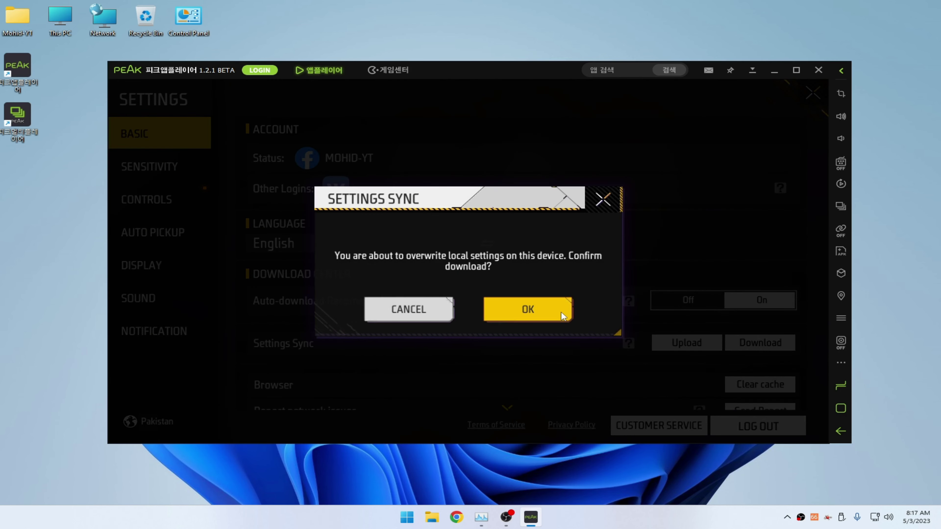
{"action": "left_click", "coordinate": [560, 315]}
Set Free Fire's display Graphics option to Smooth
{"action": "left_click", "coordinate": [144, 199]}
{"action": "left_click", "coordinate": [172, 260]}
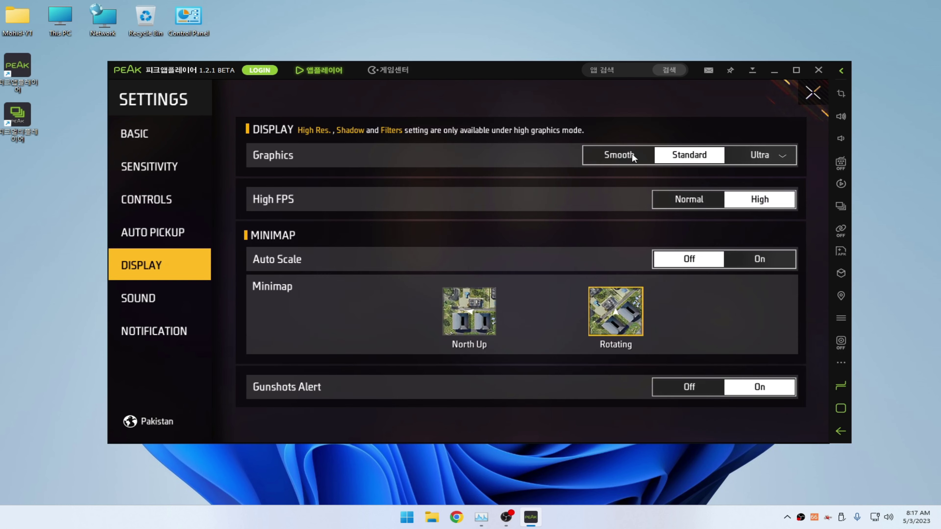
{"action": "left_click", "coordinate": [614, 158]}
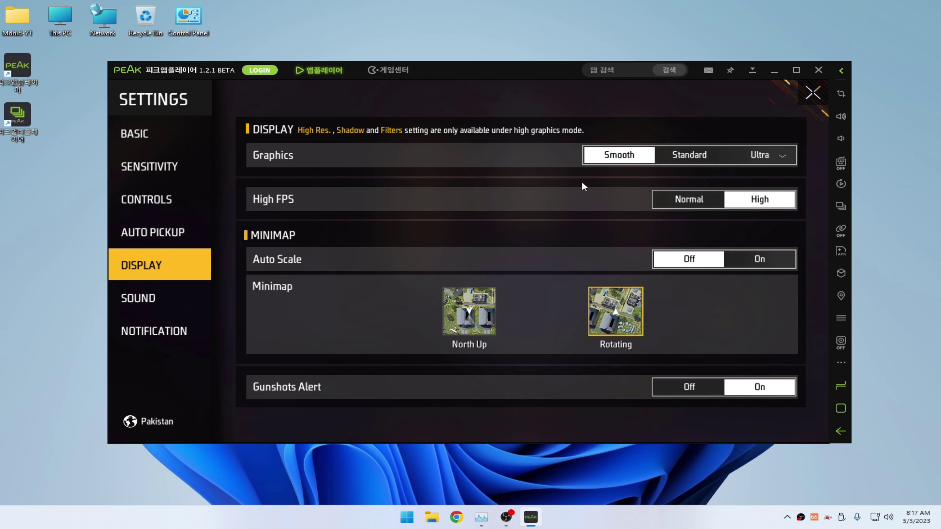
Open Free Fire's HUD layout from its control settings and start editing the emulator's keyboard and mouse mapping
{"action": "left_click", "coordinate": [161, 201]}
{"action": "left_click", "coordinate": [717, 423]}
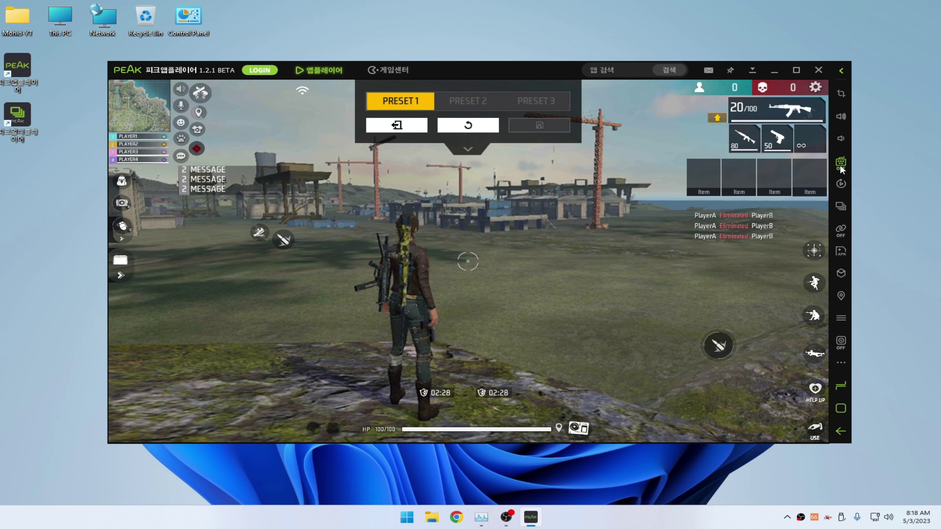
{"action": "left_click_drag", "start_coordinate": [841, 164], "coordinate": [784, 167]}
{"action": "left_click", "coordinate": [783, 164]}
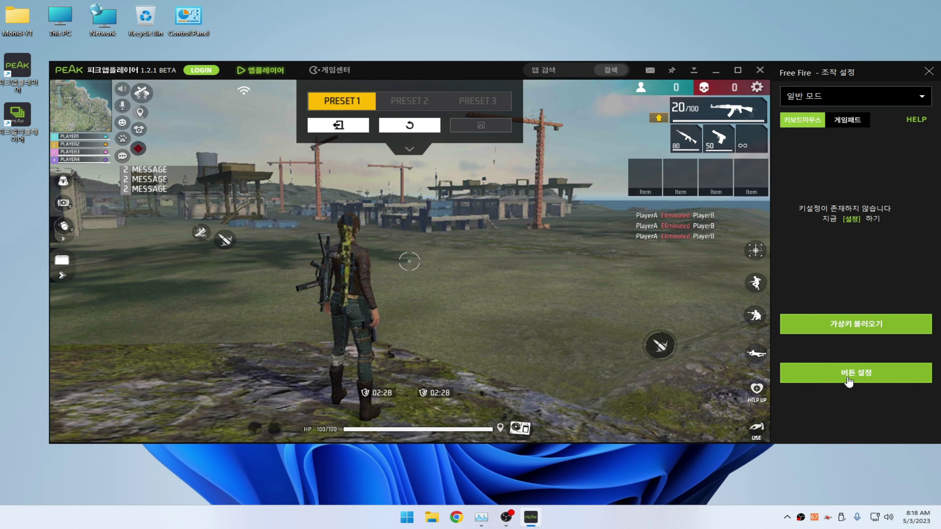
{"action": "left_click", "coordinate": [856, 373]}
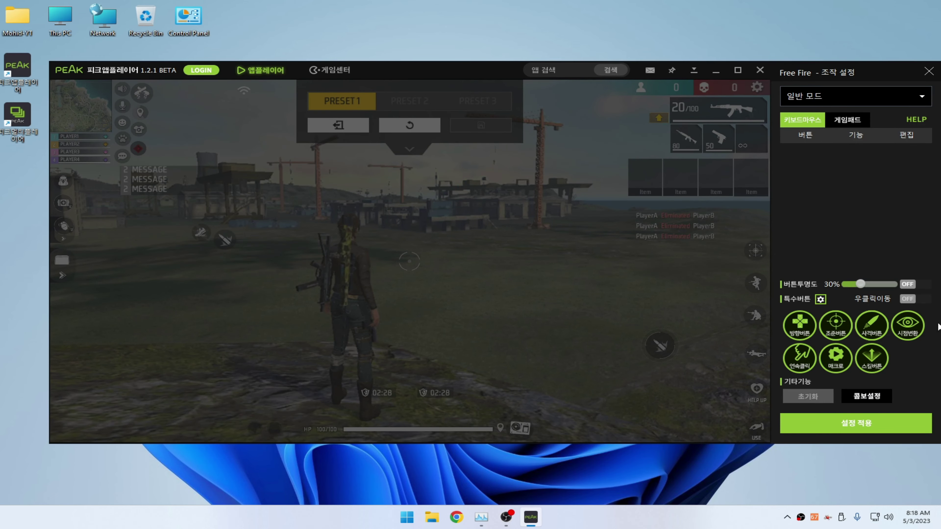
Place the WASD movement pad in the lower-left corner, the aim control on open screen space, and the shooting control on the fire button
{"action": "left_click", "coordinate": [799, 325]}
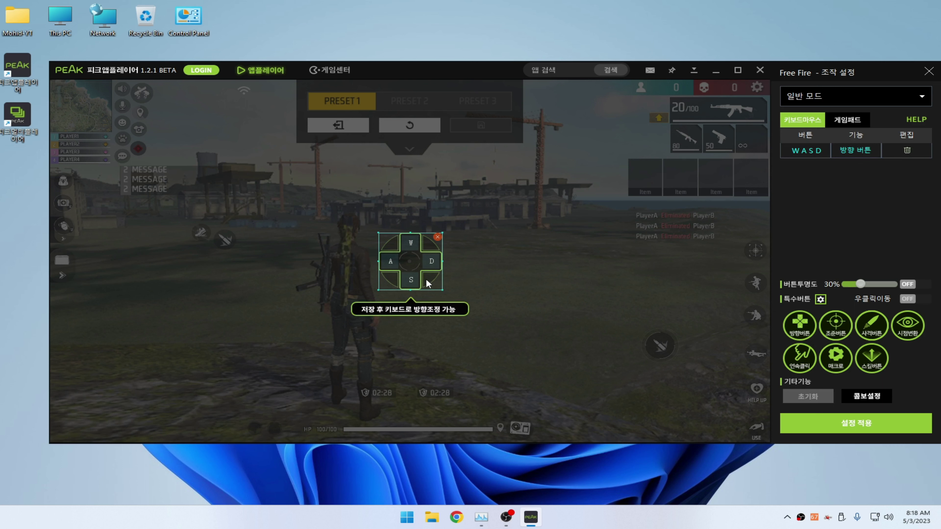
{"action": "left_click_drag", "start_coordinate": [430, 282], "coordinate": [100, 430]}
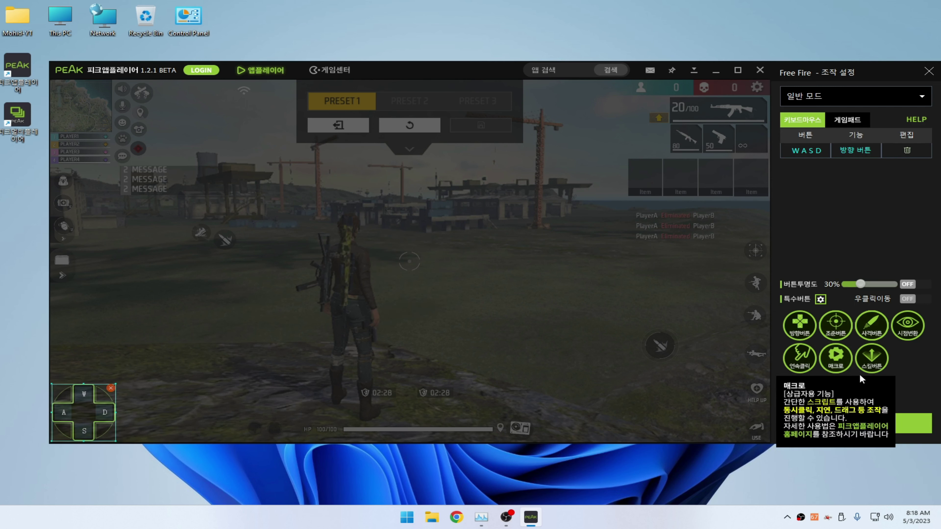
{"action": "left_click", "coordinate": [841, 328]}
{"action": "left_click_drag", "start_coordinate": [838, 326], "coordinate": [618, 283]}
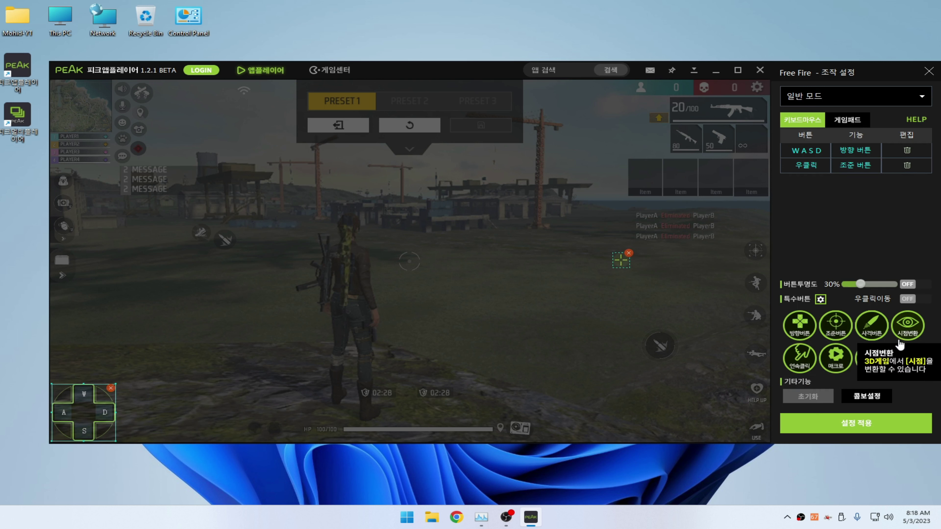
{"action": "left_click_drag", "start_coordinate": [871, 325], "coordinate": [654, 348]}
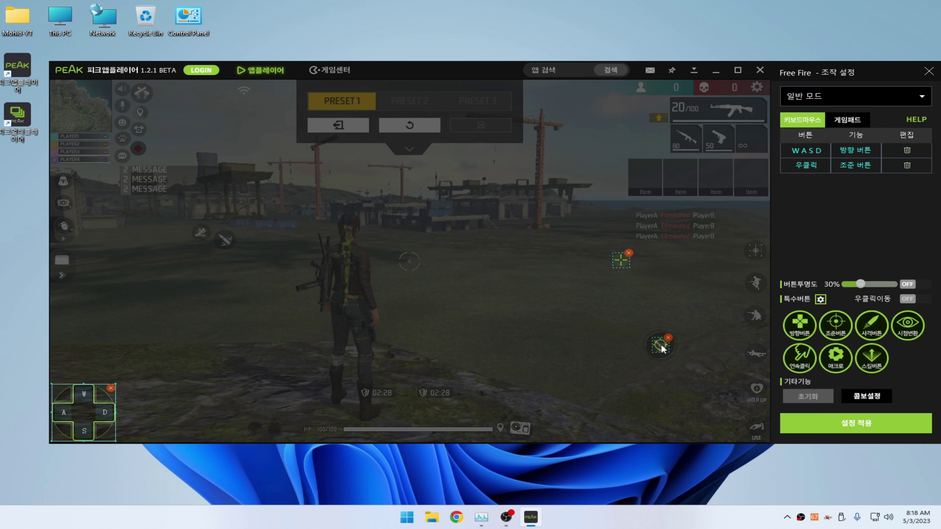
Map X to the scope button, Space to jump, C to crouch and Z to prone
{"action": "left_click", "coordinate": [755, 250]}
{"action": "key", "text": "x"}
{"action": "left_click", "coordinate": [755, 281]}
{"action": "key", "text": "space"}
{"action": "left_click", "coordinate": [755, 315]}
{"action": "key", "text": "c"}
{"action": "left_click", "coordinate": [754, 353]}
{"action": "key", "text": "z"}
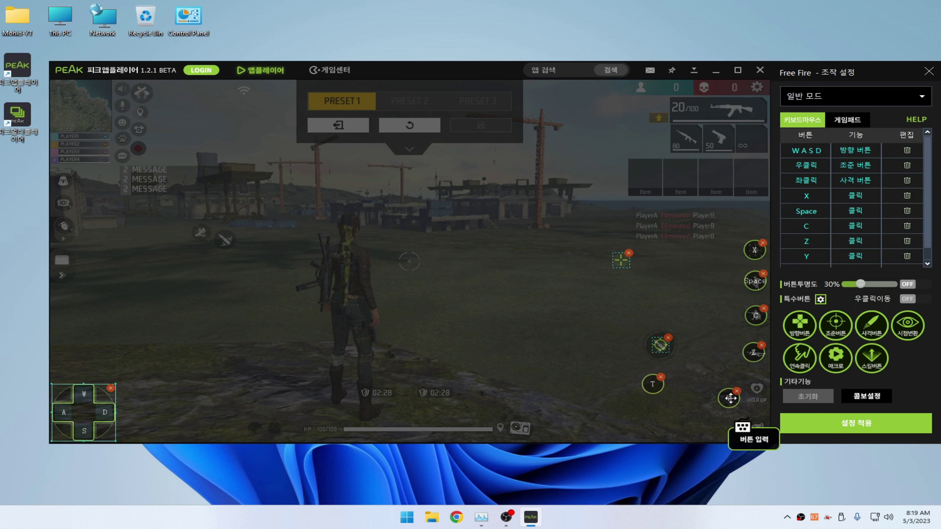
Place the Y and T keys on Help Up, map E to Use and B to the radio icon beside the HP bar
{"action": "left_click_drag", "start_coordinate": [731, 399], "coordinate": [757, 389]}
{"action": "left_click_drag", "start_coordinate": [652, 384], "coordinate": [754, 388]}
{"action": "left_click", "coordinate": [711, 411]}
{"action": "key", "text": "e"}
{"action": "left_click_drag", "start_coordinate": [711, 411], "coordinate": [753, 427]}
{"action": "left_click", "coordinate": [521, 427]}
{"action": "key", "text": "b"}
{"action": "left_click", "coordinate": [513, 424]}
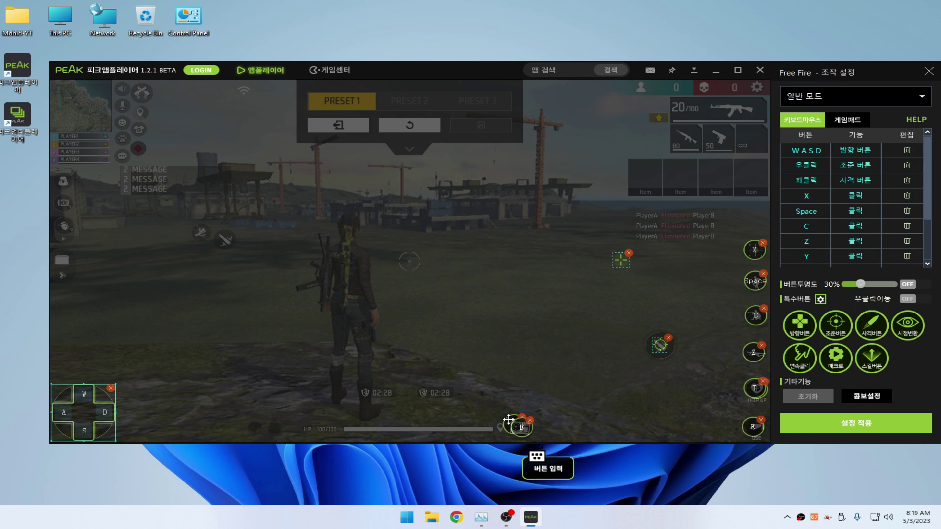
Map N beside the HP bar, Tab to the backpack, 5 to the medkit and 4 to the grenade button
{"action": "left_click", "coordinate": [265, 426]}
{"action": "key", "text": "n"}
{"action": "left_click", "coordinate": [62, 180]}
{"action": "key", "text": "Tab"}
{"action": "left_click", "coordinate": [61, 203]}
{"action": "key", "text": "5"}
{"action": "left_click", "coordinate": [63, 226]}
{"action": "key", "text": "4"}
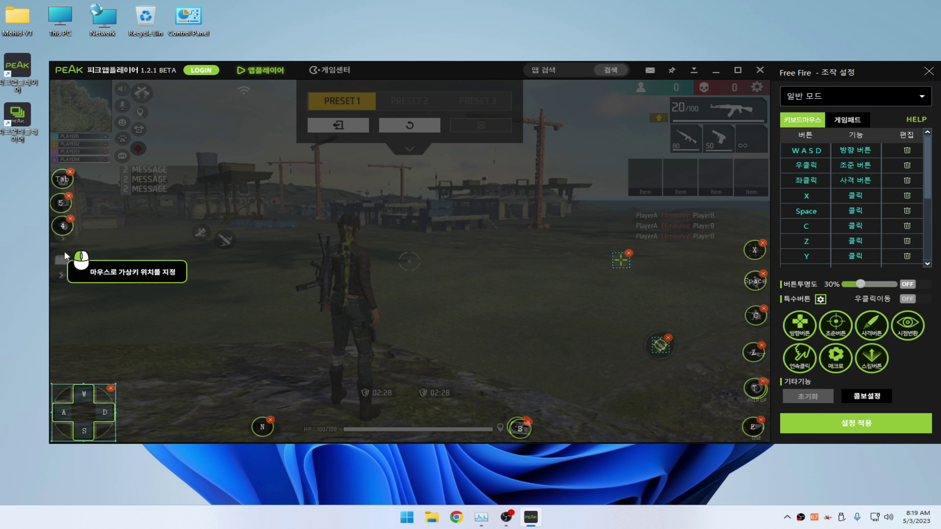
Map Q to the button below the grenade, Shift to sprint, and F, G, H and J to the four item slots
{"action": "left_click", "coordinate": [61, 259]}
{"action": "key", "text": "q"}
{"action": "left_click", "coordinate": [198, 232]}
{"action": "key", "text": "shift"}
{"action": "left_click", "coordinate": [751, 177]}
{"action": "key", "text": "f"}
{"action": "left_click", "coordinate": [716, 177]}
{"action": "key", "text": "g"}
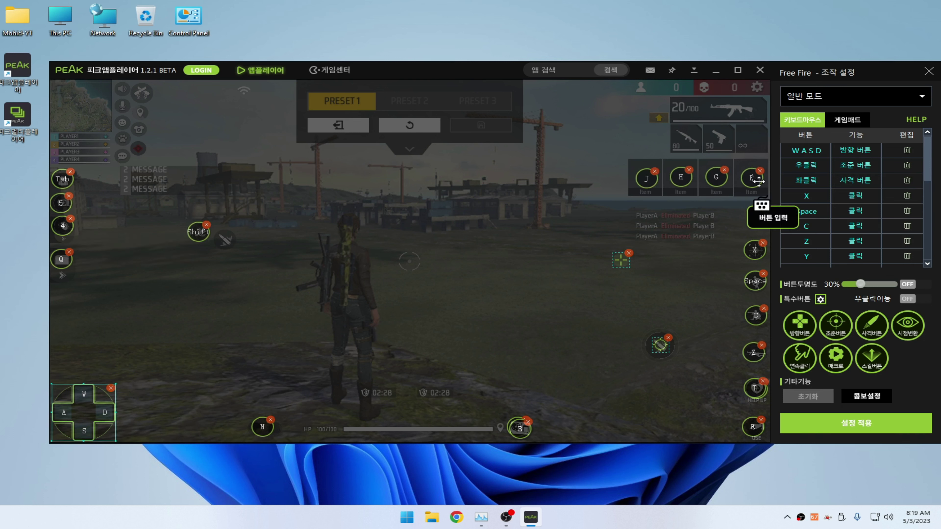
Map 1, 2 and 3 to the smaller weapon slots and R to the active weapon's reload area
{"action": "left_click", "coordinate": [682, 138]}
{"action": "key", "text": "1"}
{"action": "left_click", "coordinate": [718, 138]}
{"action": "key", "text": "2"}
{"action": "left_click", "coordinate": [752, 137]}
{"action": "key", "text": "3"}
{"action": "left_click", "coordinate": [711, 108]}
{"action": "key", "text": "r"}
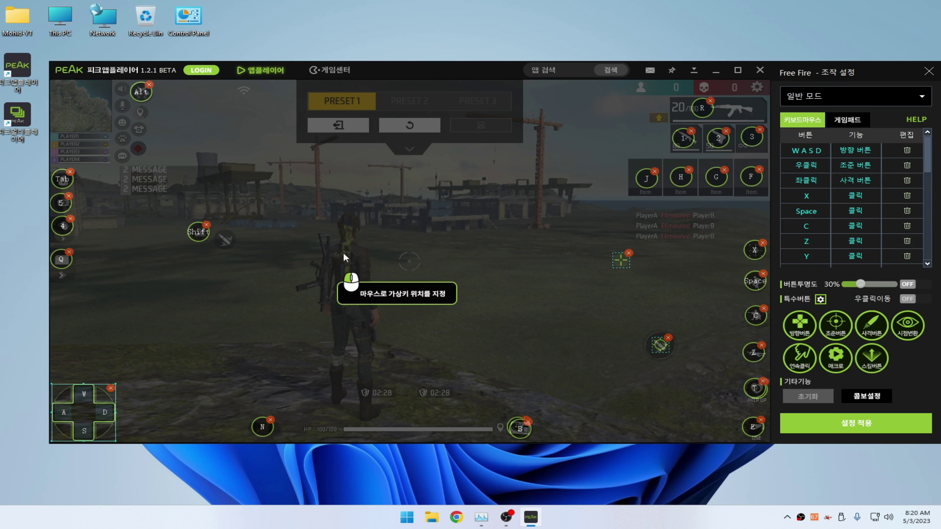
Apply the key mapping and close the Free Fire control settings
{"action": "left_click", "coordinate": [867, 422]}
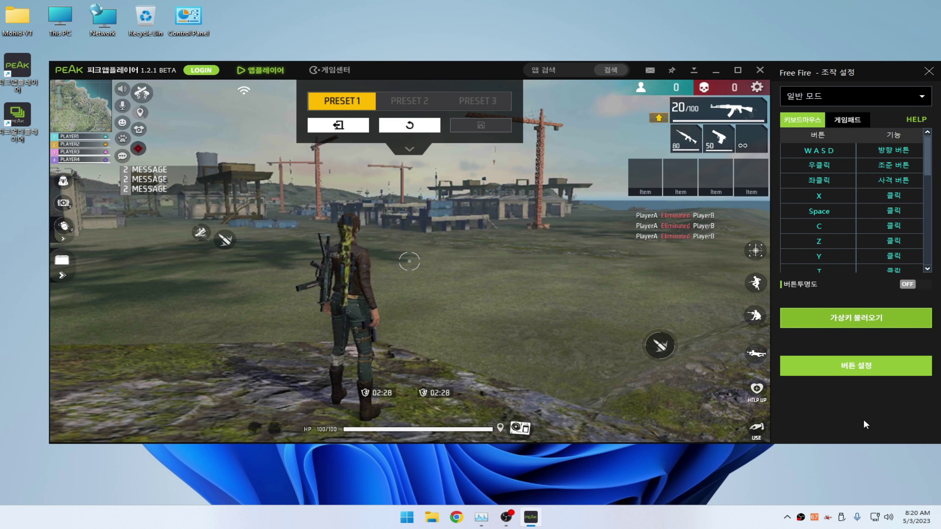
{"action": "left_click", "coordinate": [905, 318]}
{"action": "left_click", "coordinate": [914, 286]}
{"action": "left_click", "coordinate": [916, 286]}
{"action": "left_click", "coordinate": [929, 72]}
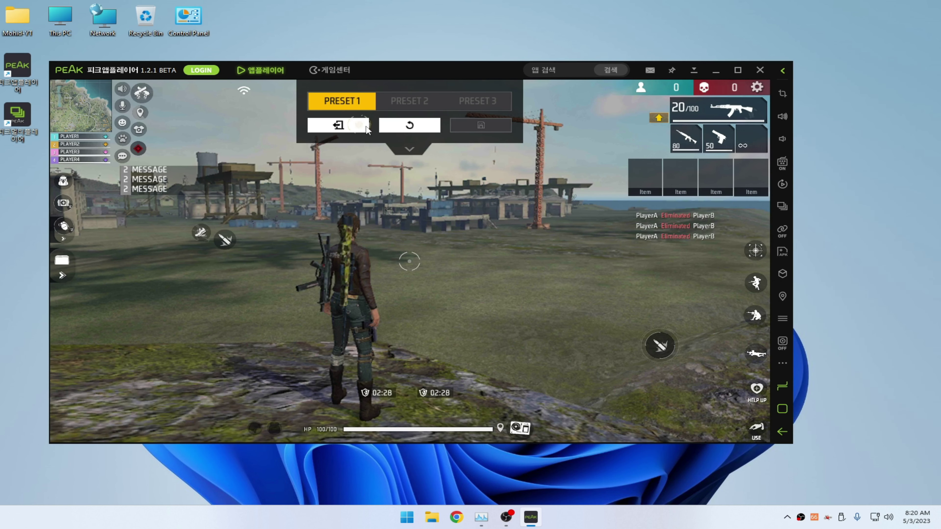
Leave the HUD layout, start a Lone Wolf match and test the mapped movement, action and weapon keys
{"action": "left_click", "coordinate": [757, 88]}
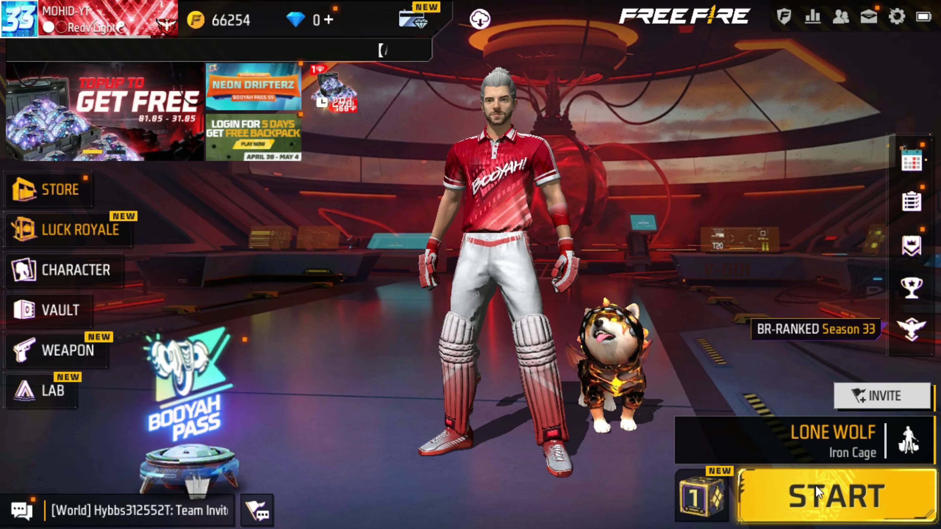
{"action": "left_click", "coordinate": [829, 491]}
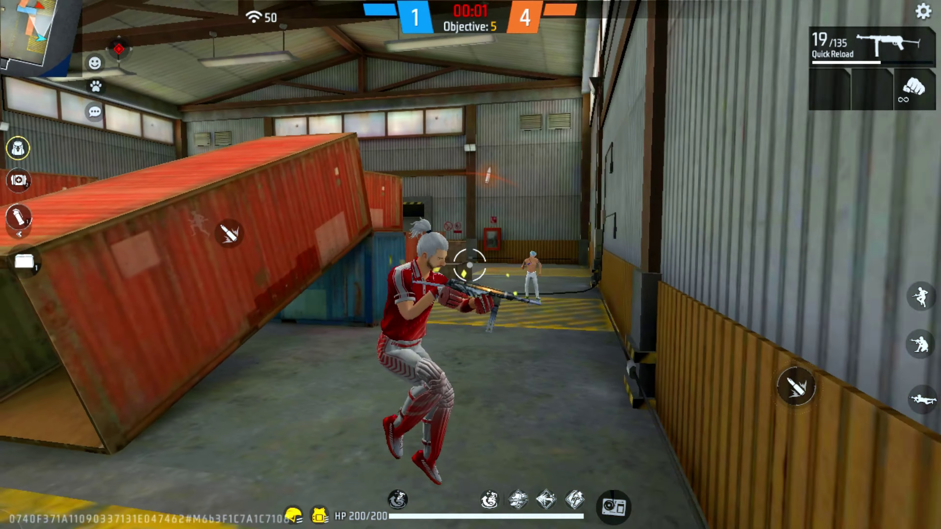
{"action": "key", "text": "w"}
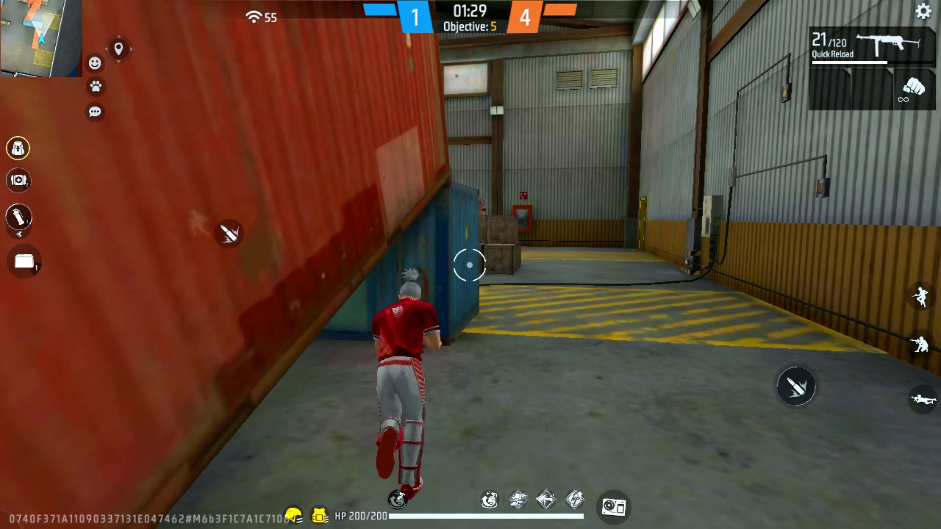
{"action": "key", "text": "e"}
{"action": "key", "text": "3"}
{"action": "key", "text": "1"}
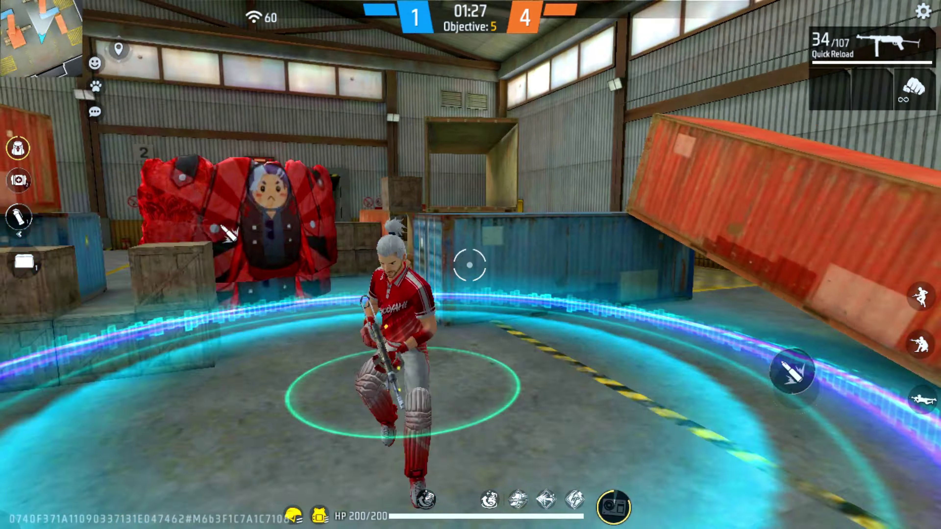